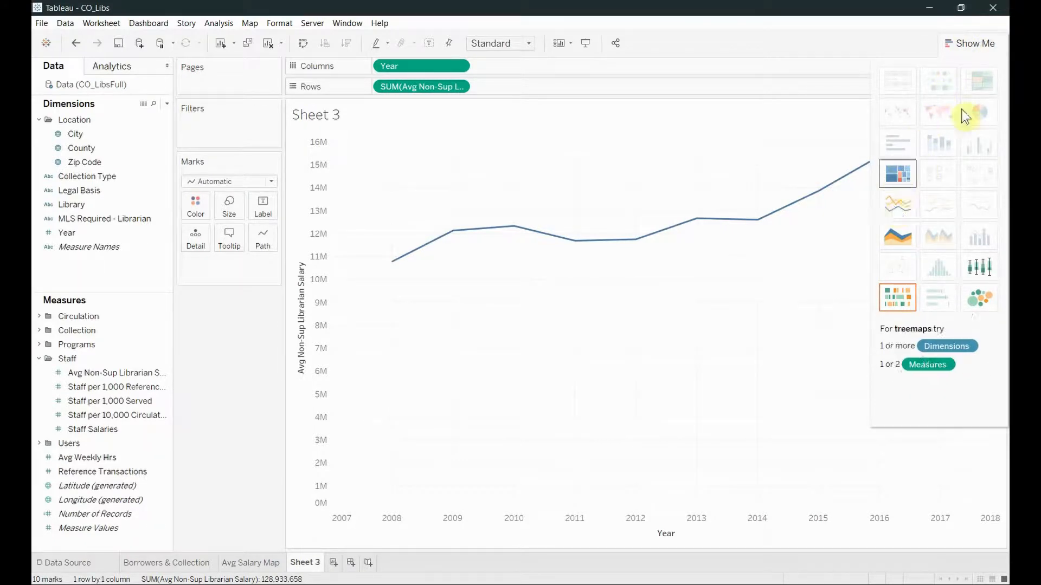
- Change the aggregation of the Avg Non-Sup Librarian Salary measure in the rows to Average
click(972, 45)
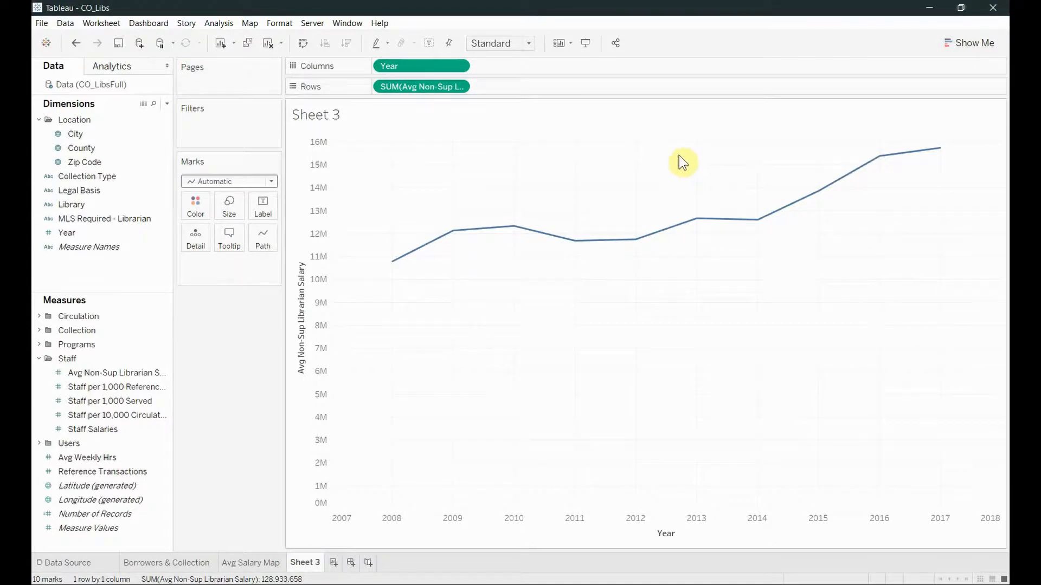
click(459, 88)
mouse_move(463, 207)
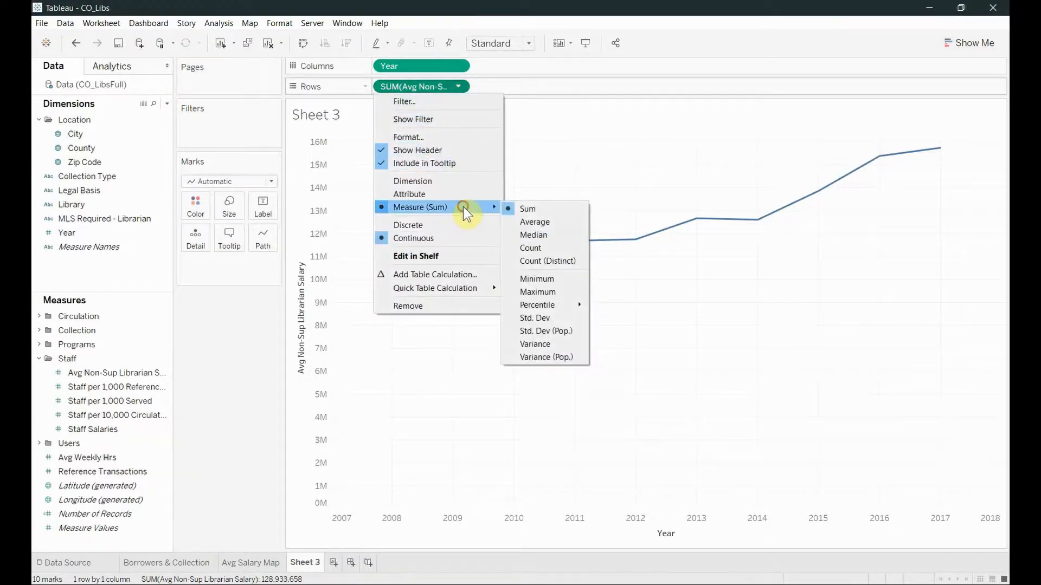
click(521, 226)
- Color the lines by MLS Required - Librarian and filter that field to exclude the values 0 and 3
drag(106, 218, 166, 296)
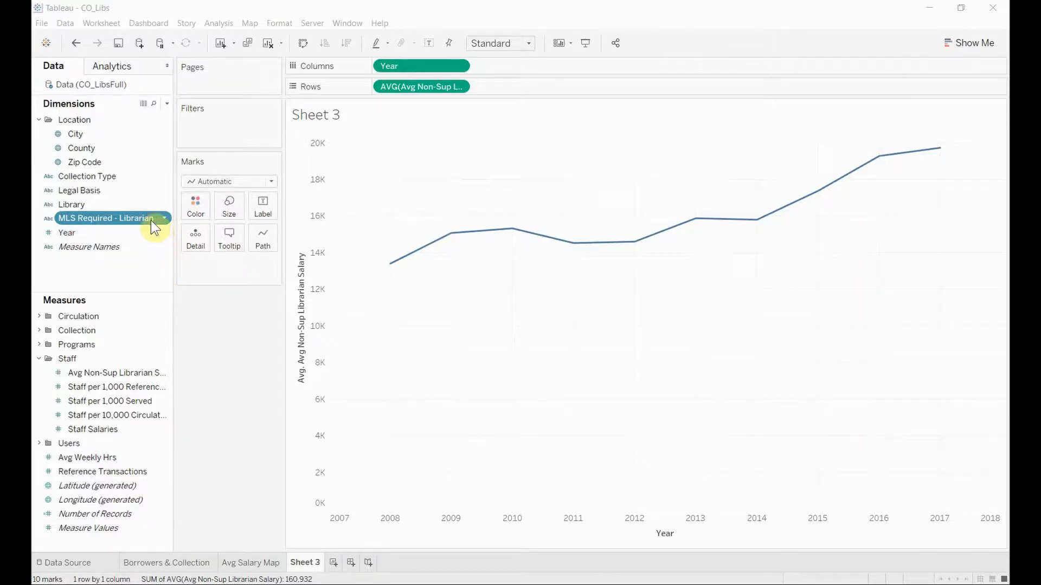
drag(151, 220, 196, 215)
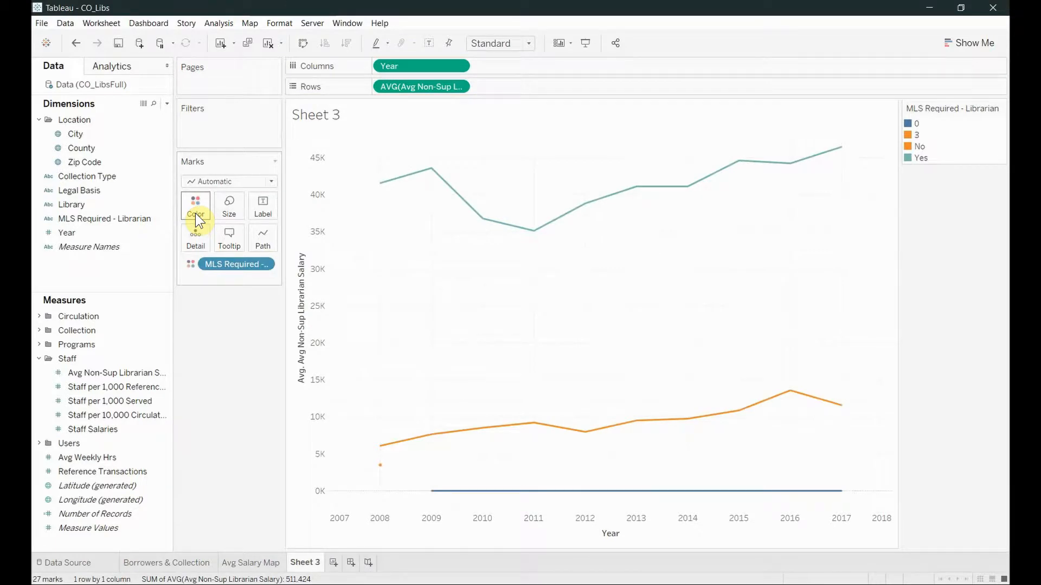
click(263, 264)
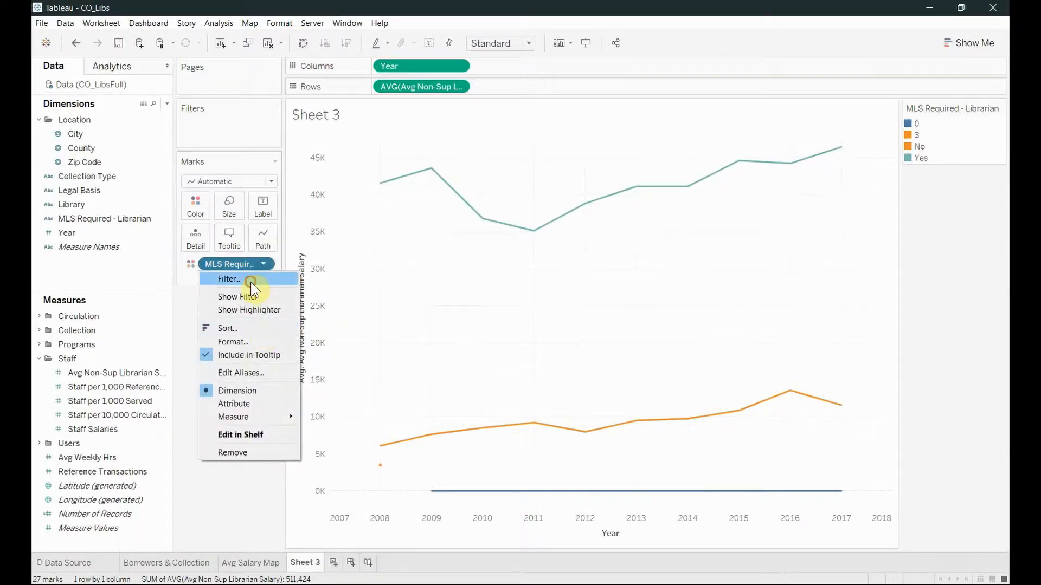
click(251, 280)
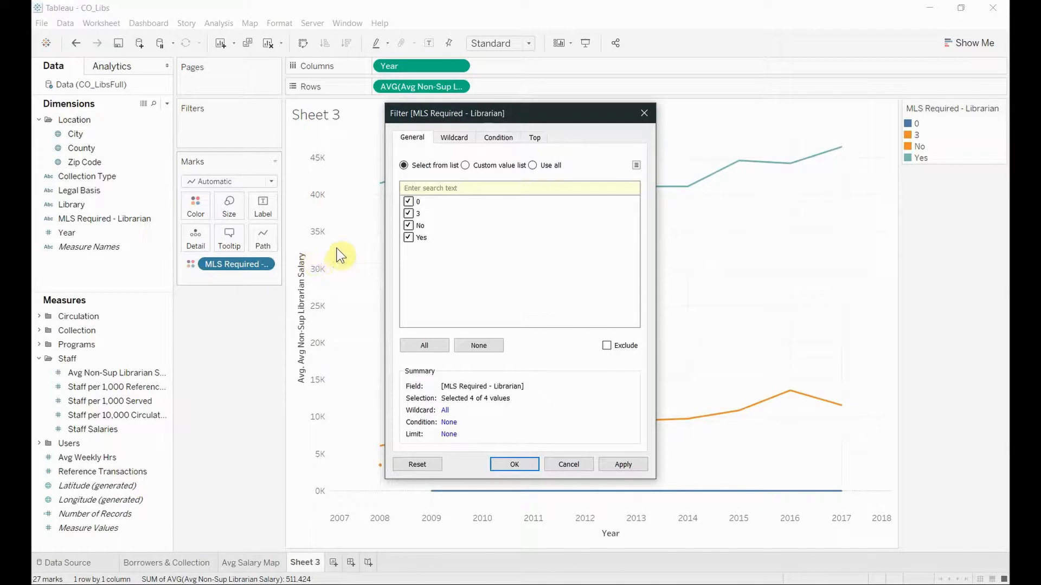
click(409, 202)
click(409, 214)
click(512, 466)
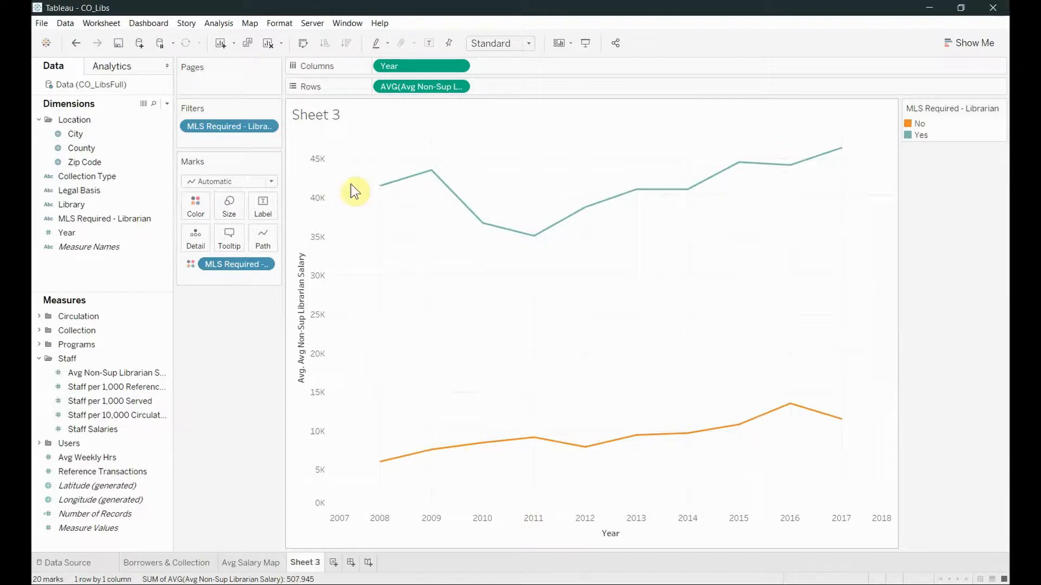
- Format the salary axis numbers as Currency (Custom) with 0 decimal places
click(460, 89)
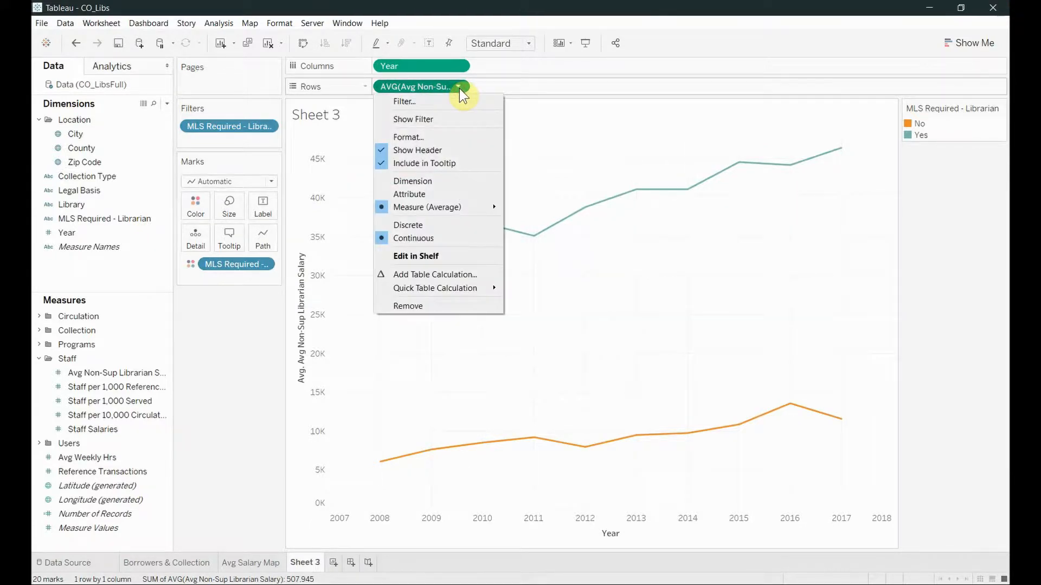
click(445, 133)
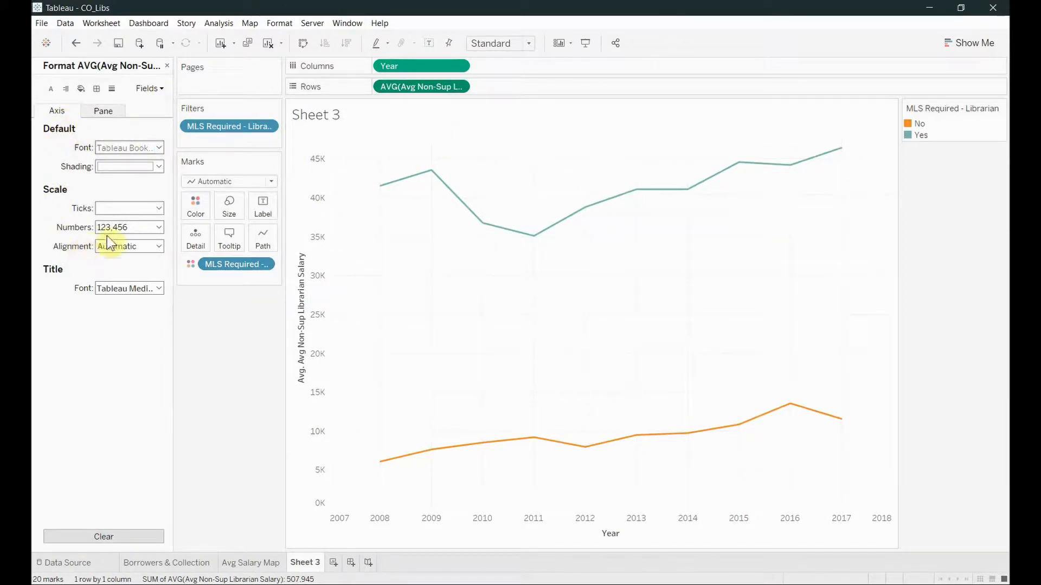
click(161, 228)
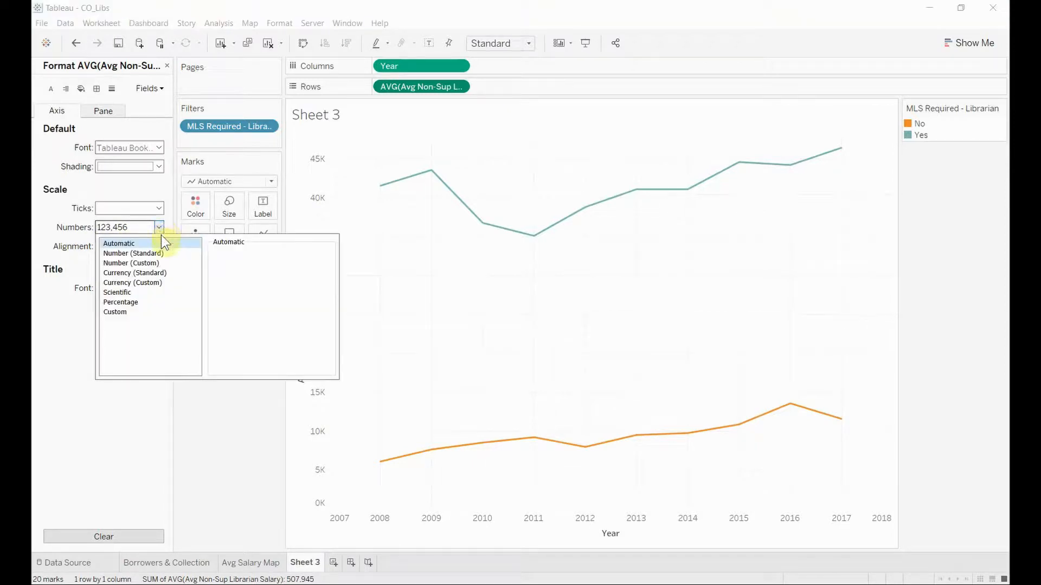
click(153, 282)
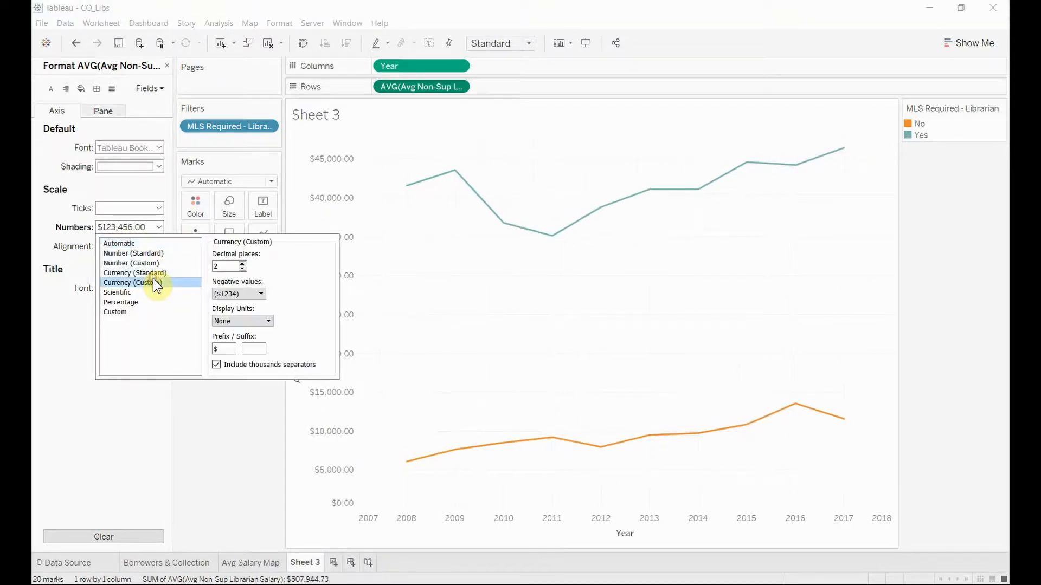
drag(226, 266, 210, 270)
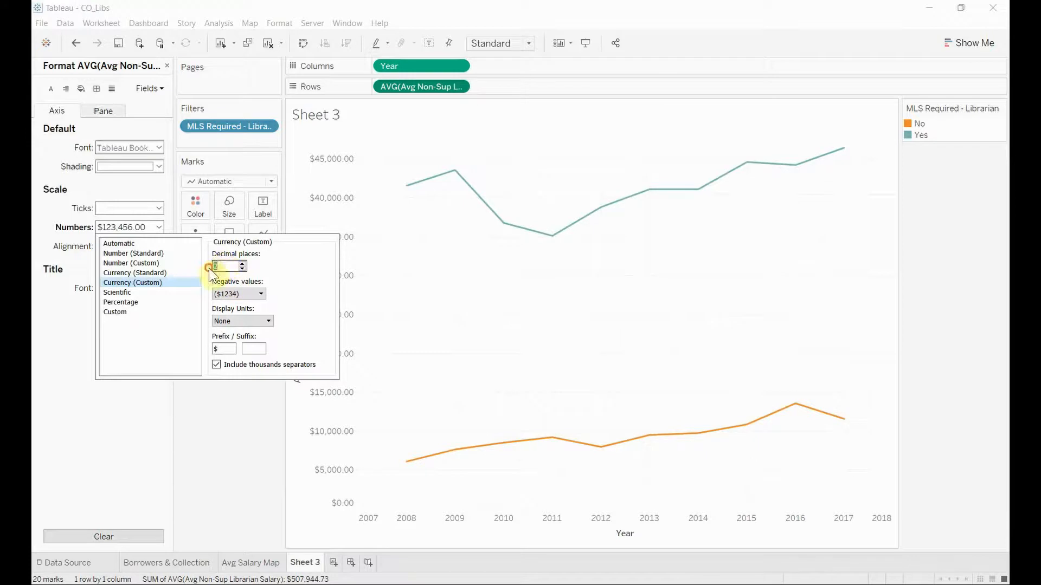
text(0)
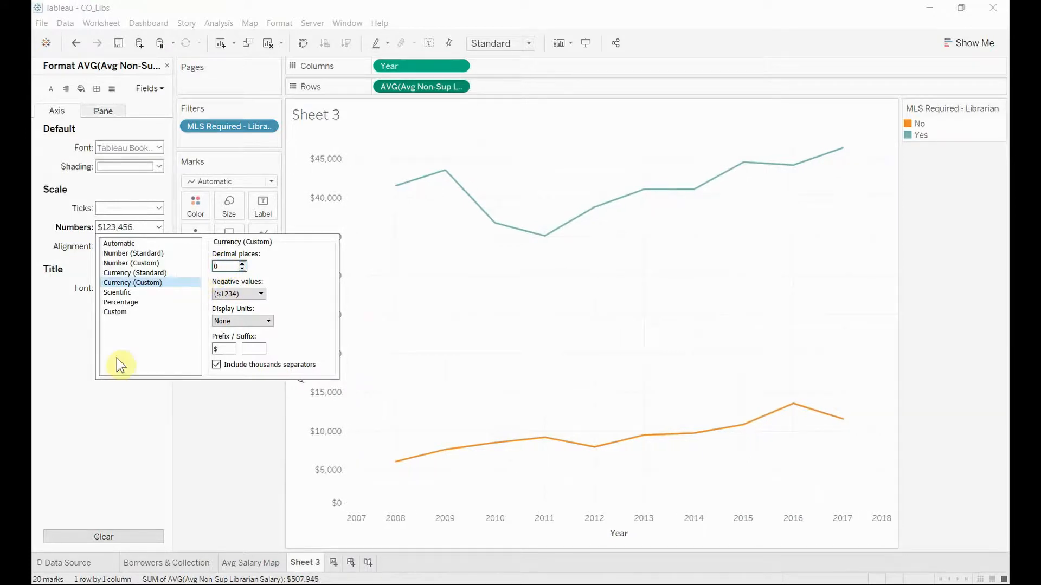
click(105, 405)
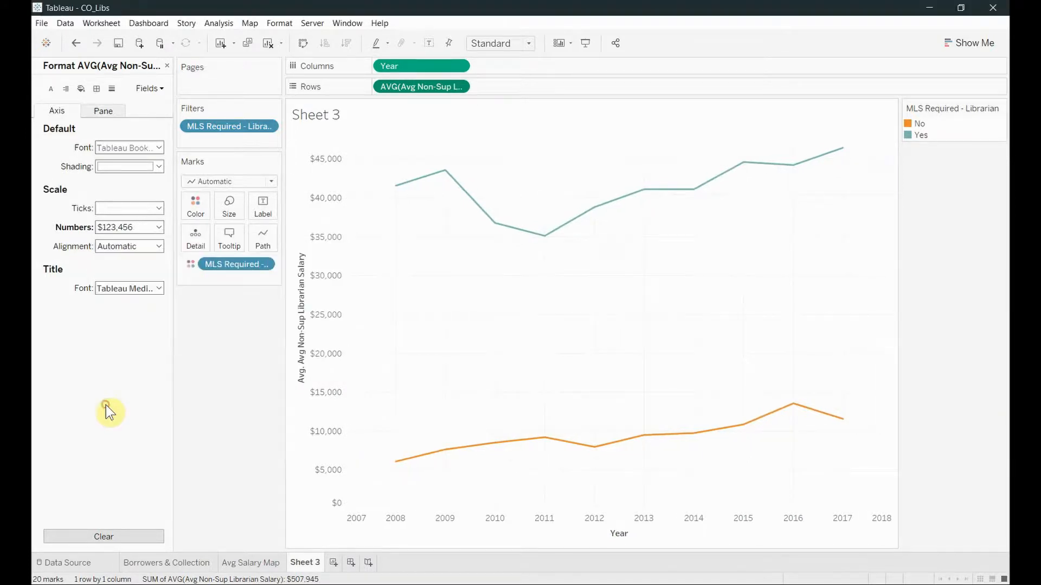
- Format the salary measure's default pane numbers as Currency (Custom) with 0 decimal places
click(104, 115)
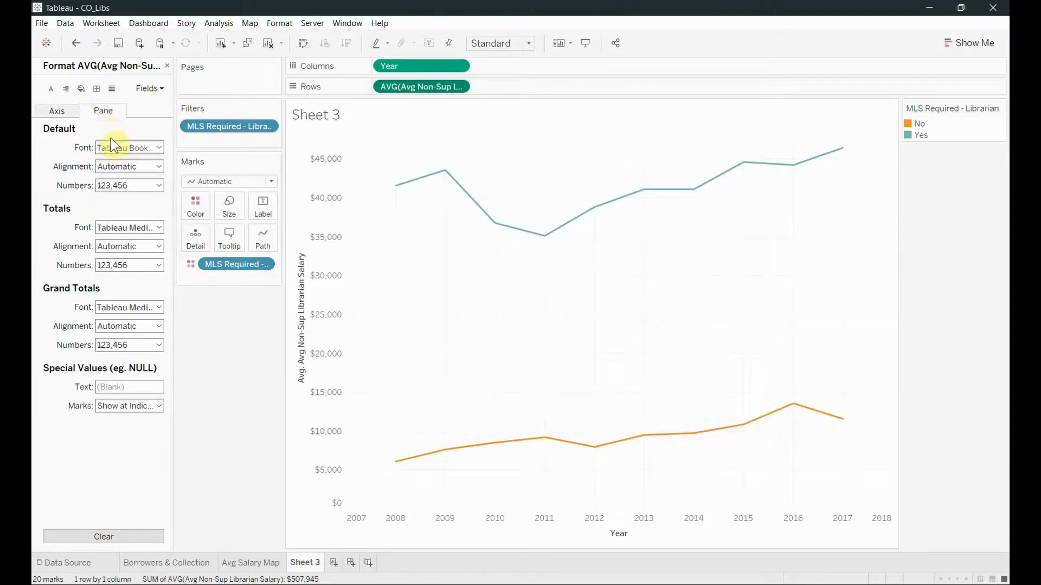
click(160, 186)
click(161, 241)
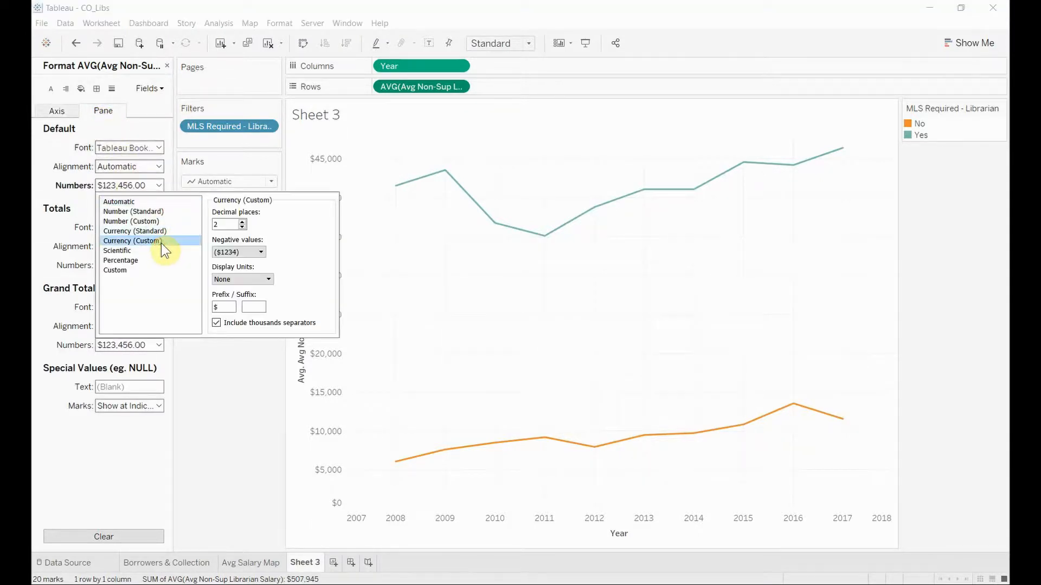
double_click(226, 224)
text(0)
click(129, 435)
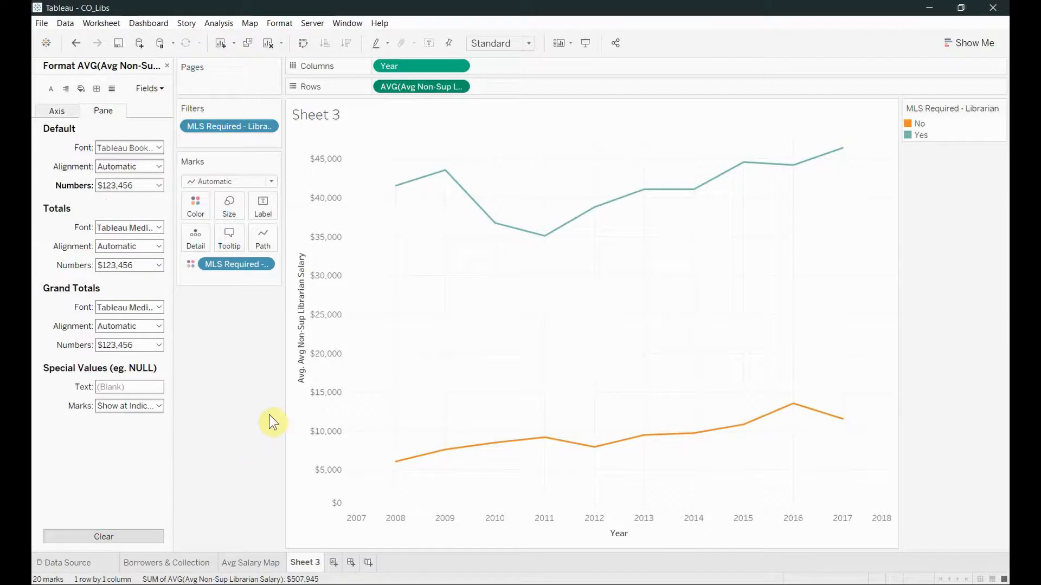
- Rename the salary axis title to "Avg Librarian Salary (Non-Supervisor)" and close the formatting options
right_click(301, 380)
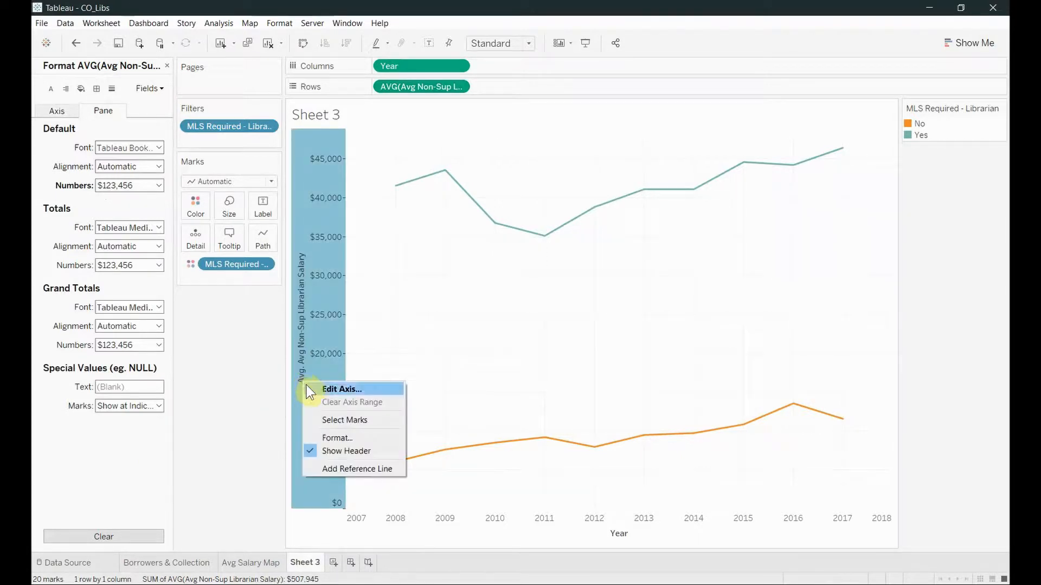
click(306, 385)
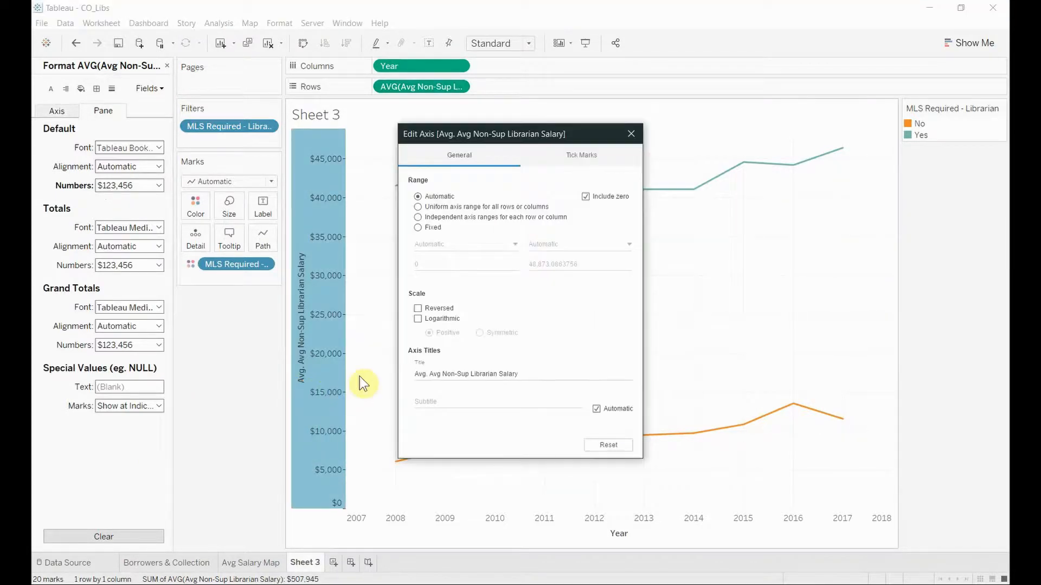
triple_click(430, 375)
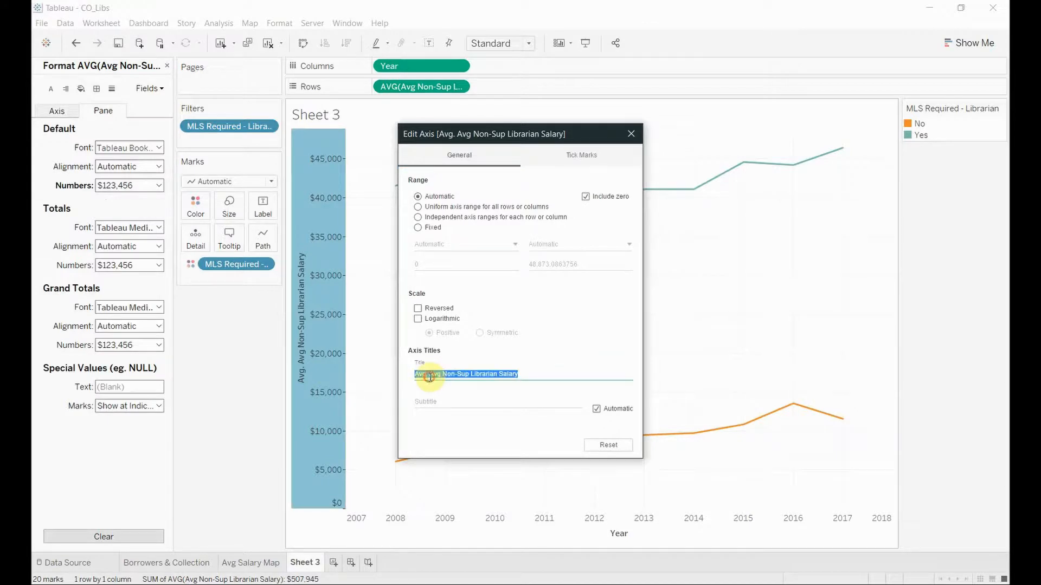
click(430, 375)
key(shift+Home)
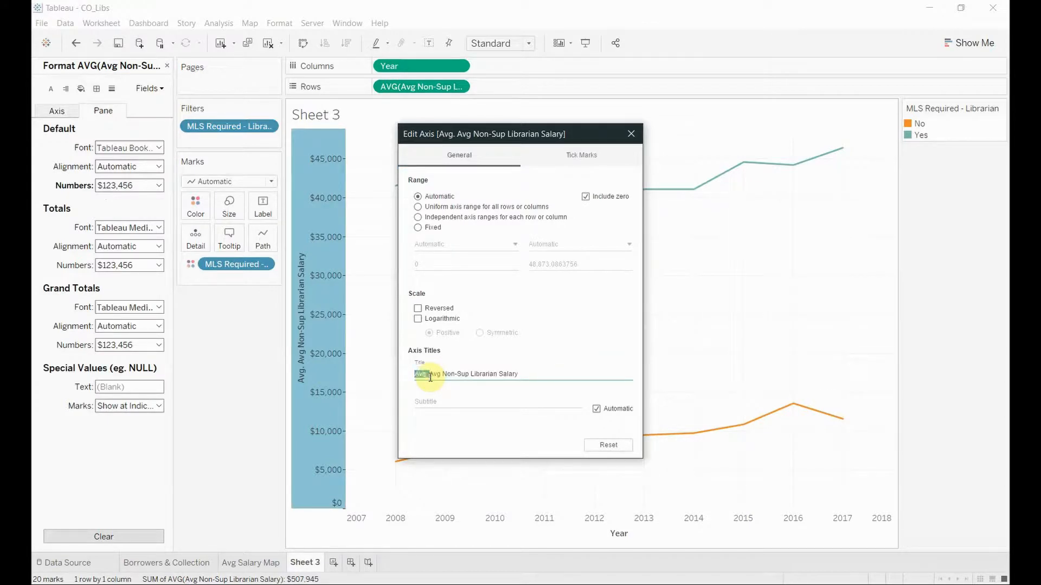
key(BackSpace)
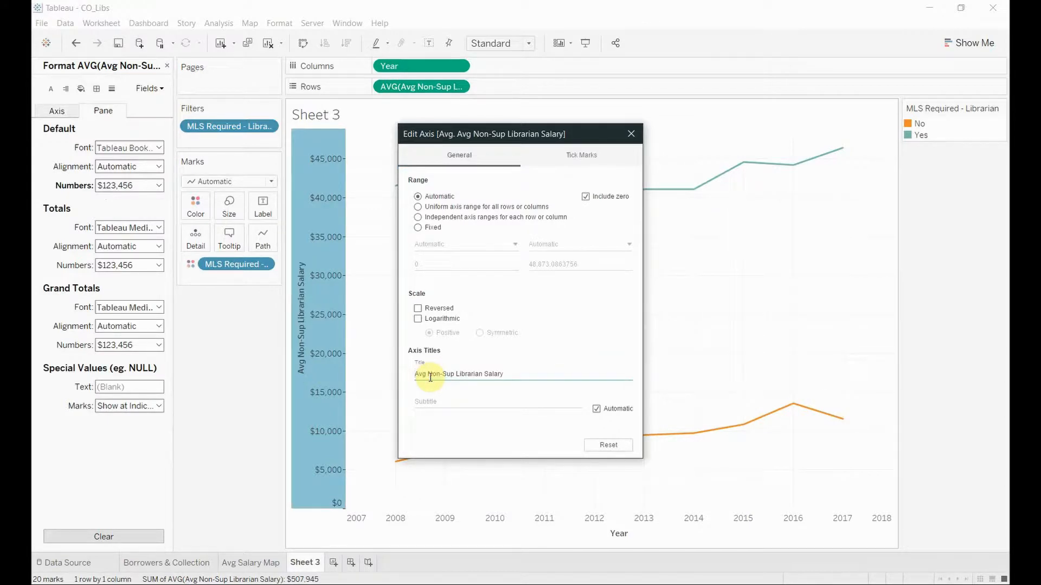
key(shift+Right)
key(shift+Right)
key(shift+Right)
key(shift+Right)
key(shift+Right)
key(shift+Right)
key(shift+Right)
key(Delete)
key(End)
text((Non-Supervisor))
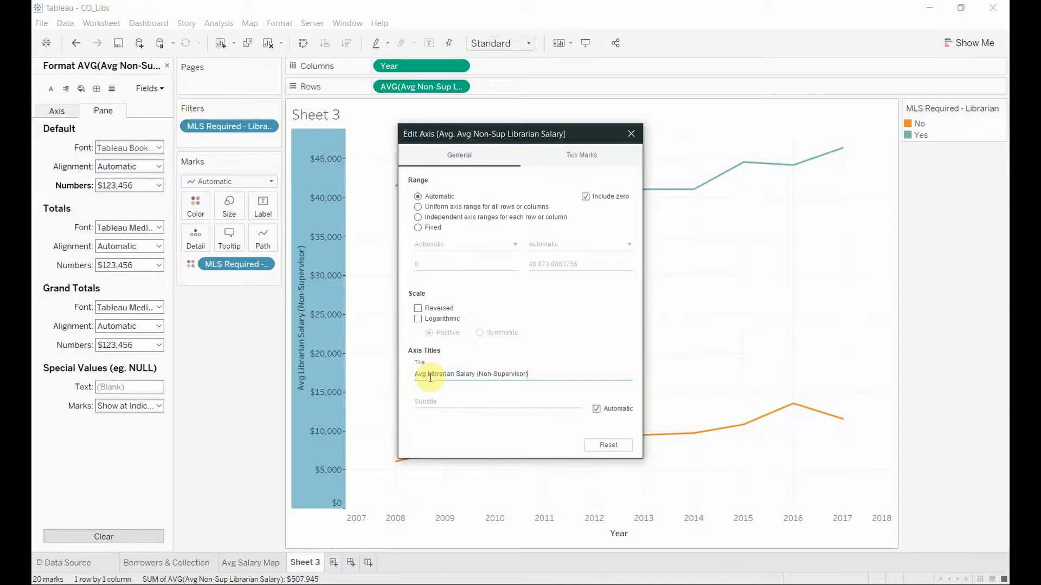
click(631, 134)
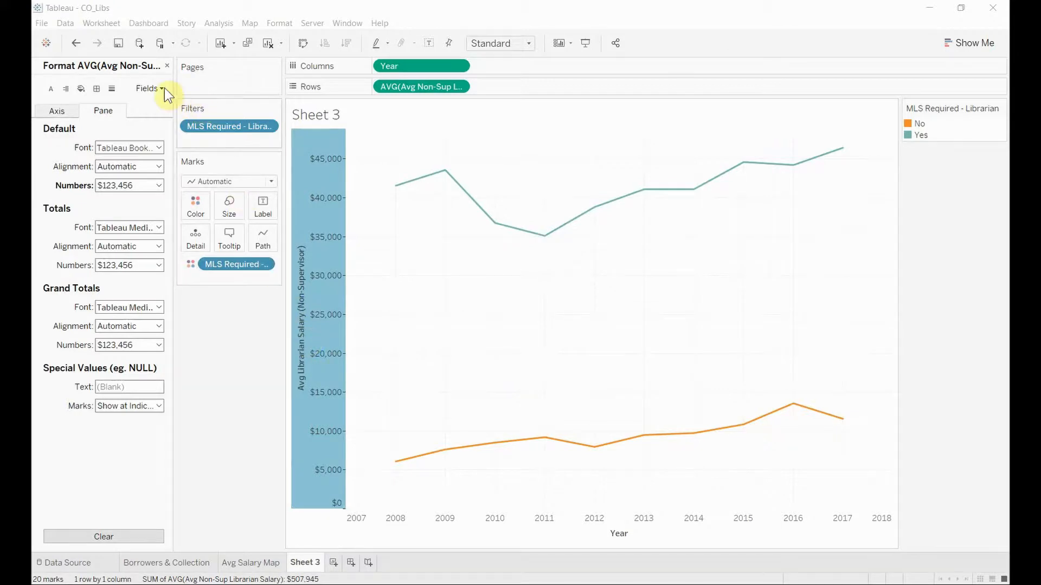
click(167, 67)
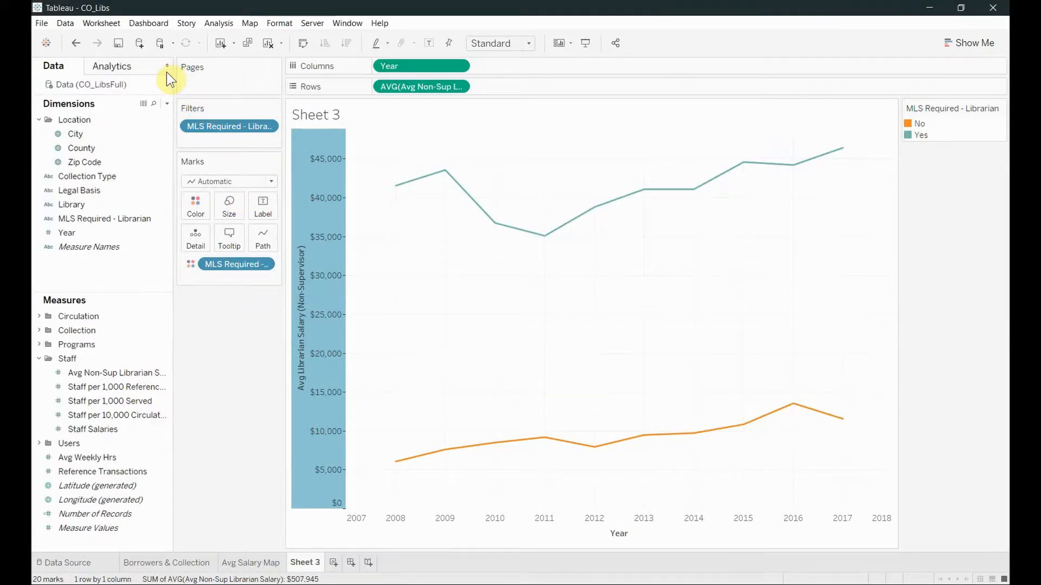
- Add a filter on all values of Avg Non-Sup Librarian Salary that keeps only salaries of at least 1
click(92, 372)
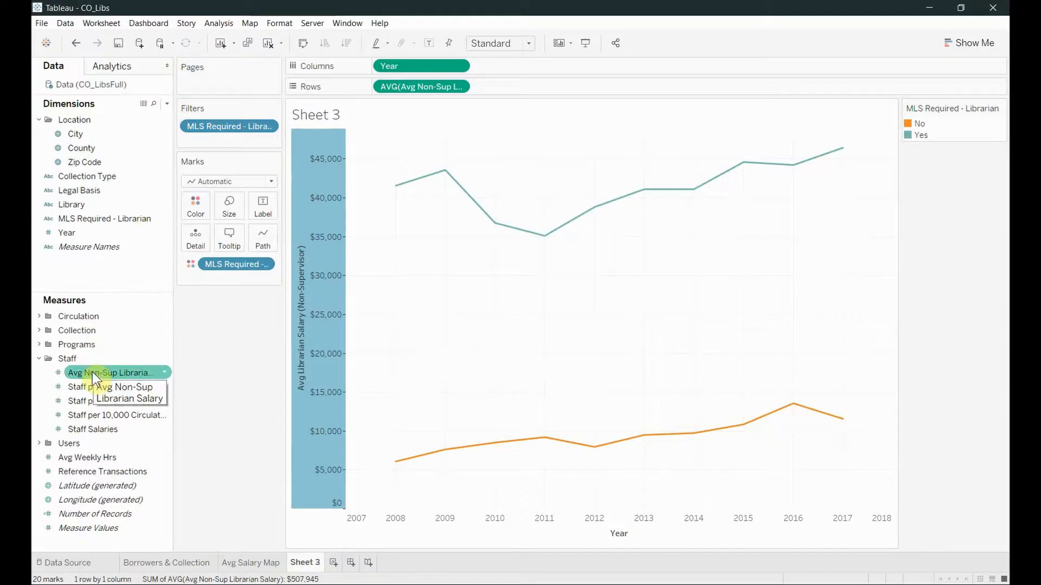
drag(92, 372, 206, 141)
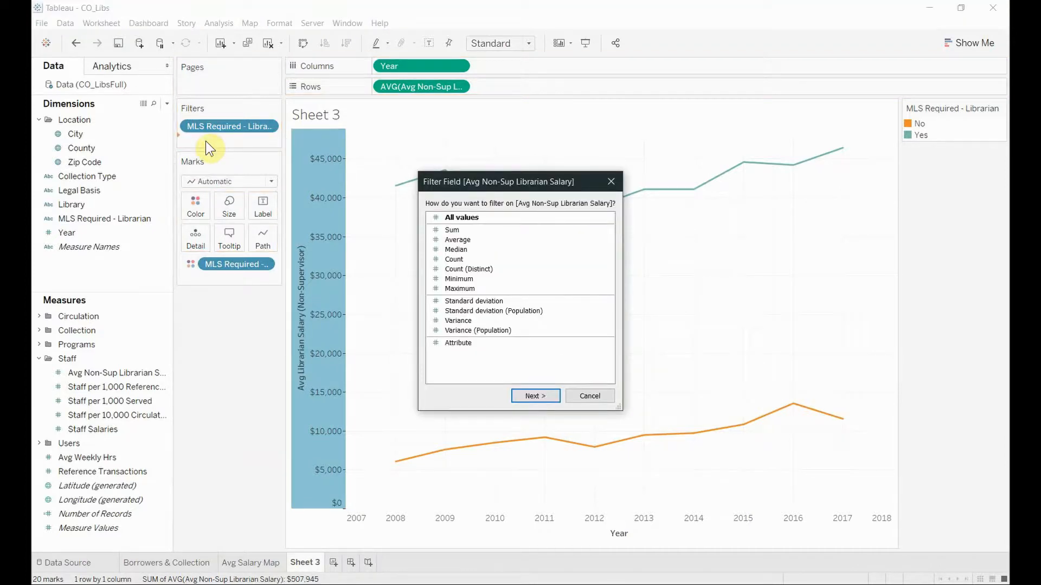
click(453, 217)
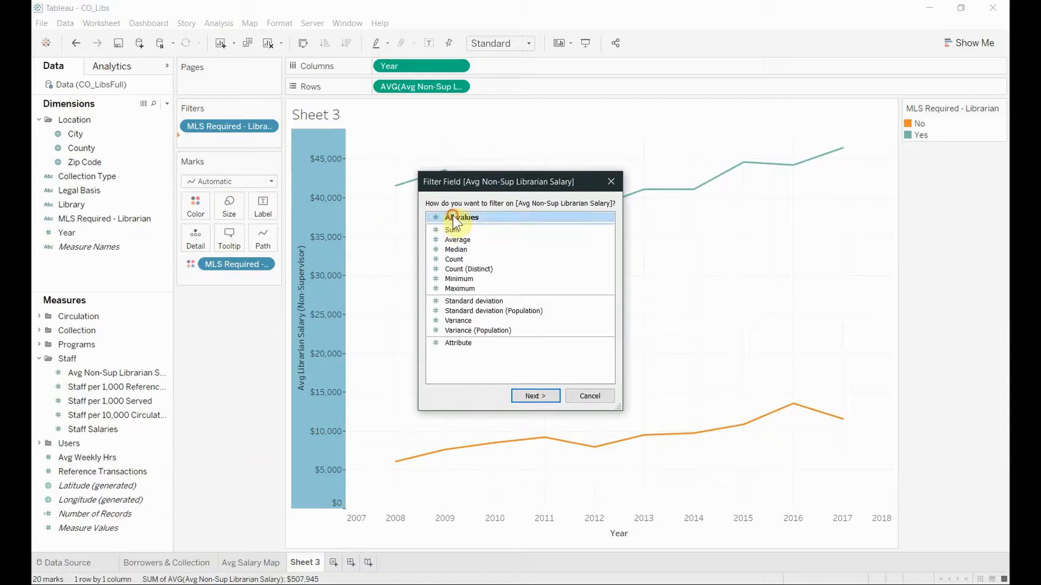
click(522, 391)
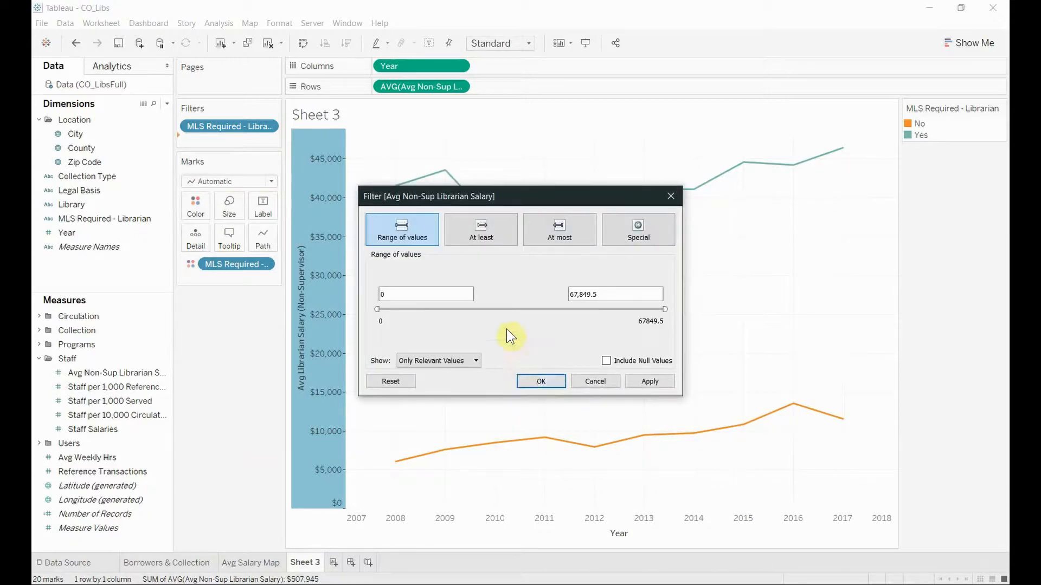
click(464, 219)
click(372, 297)
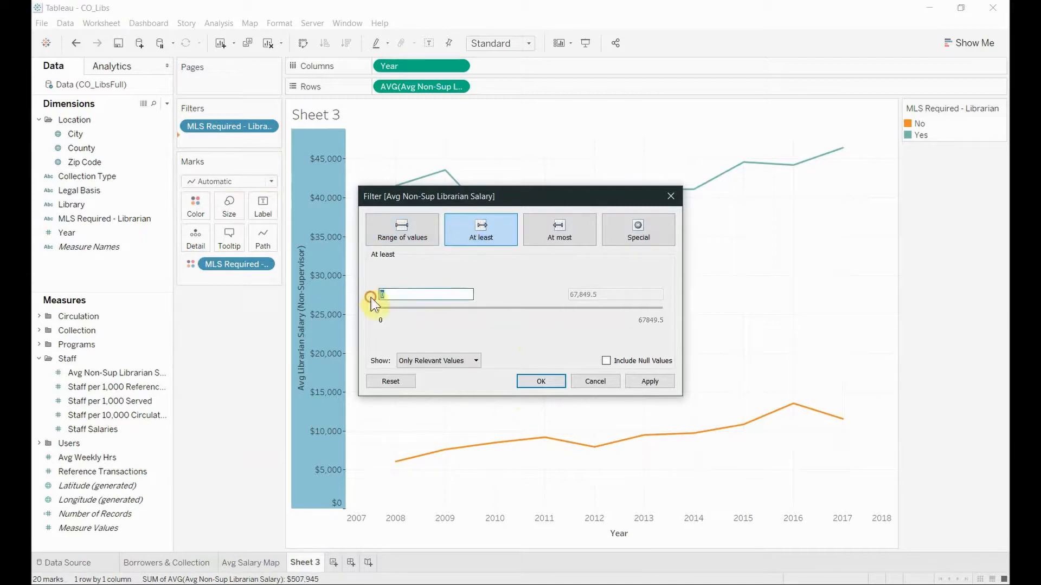
text(1)
click(522, 382)
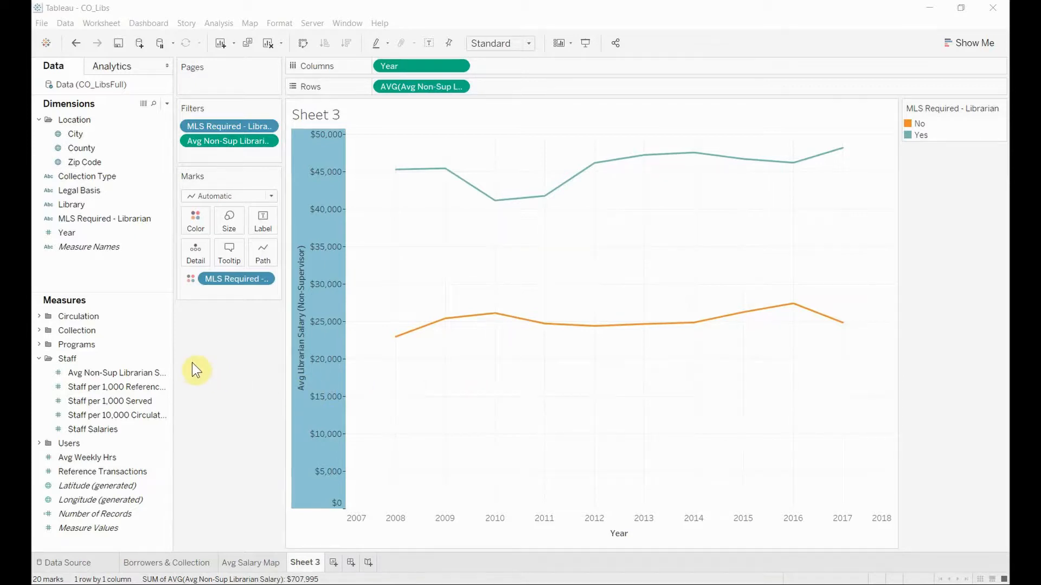
- Size the lines by the Library field, aggregated as Count (Distinct)
click(85, 204)
drag(84, 205, 222, 220)
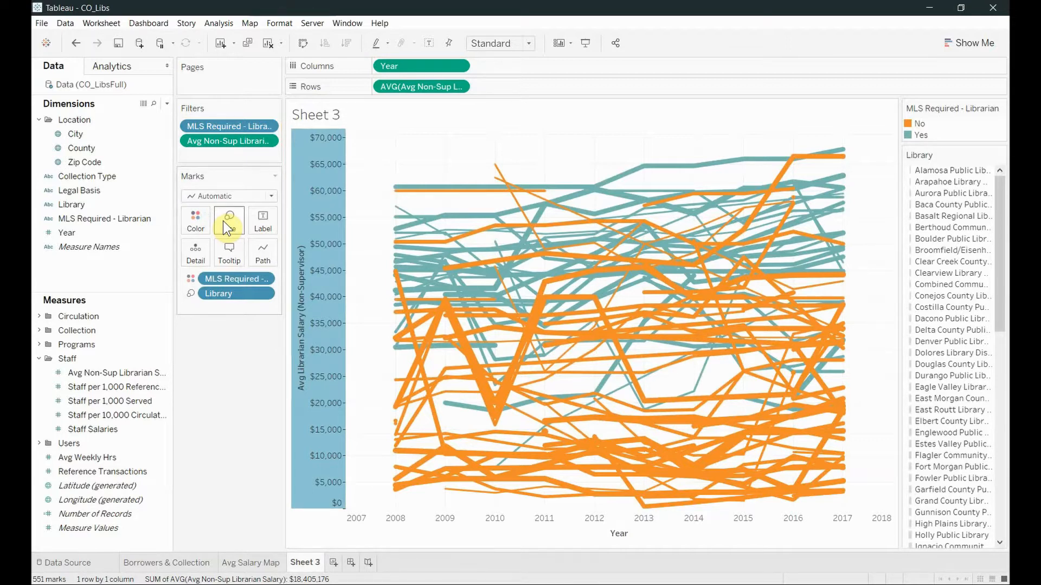
right_click(243, 296)
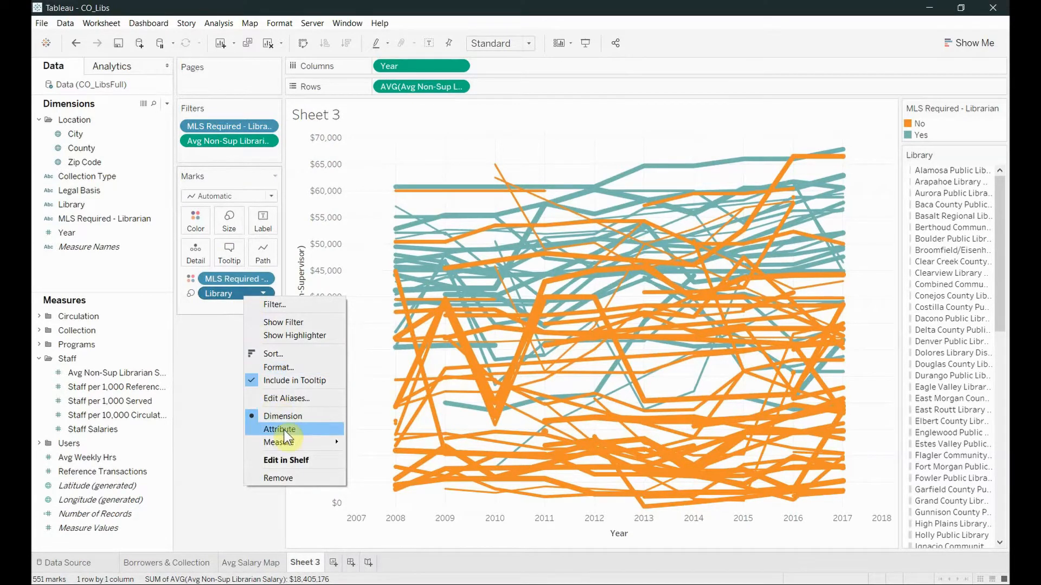
mouse_move(301, 441)
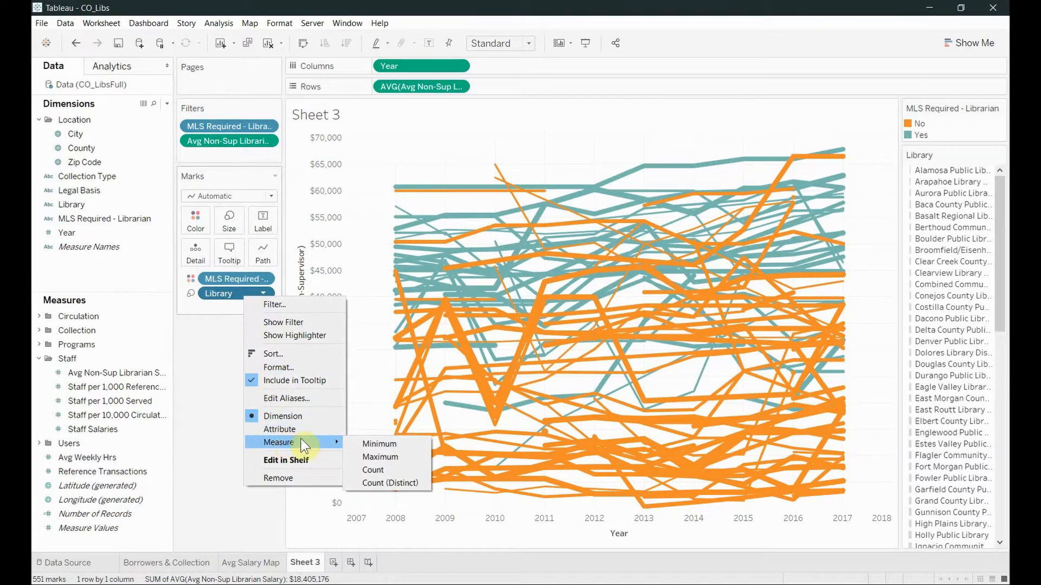
click(369, 483)
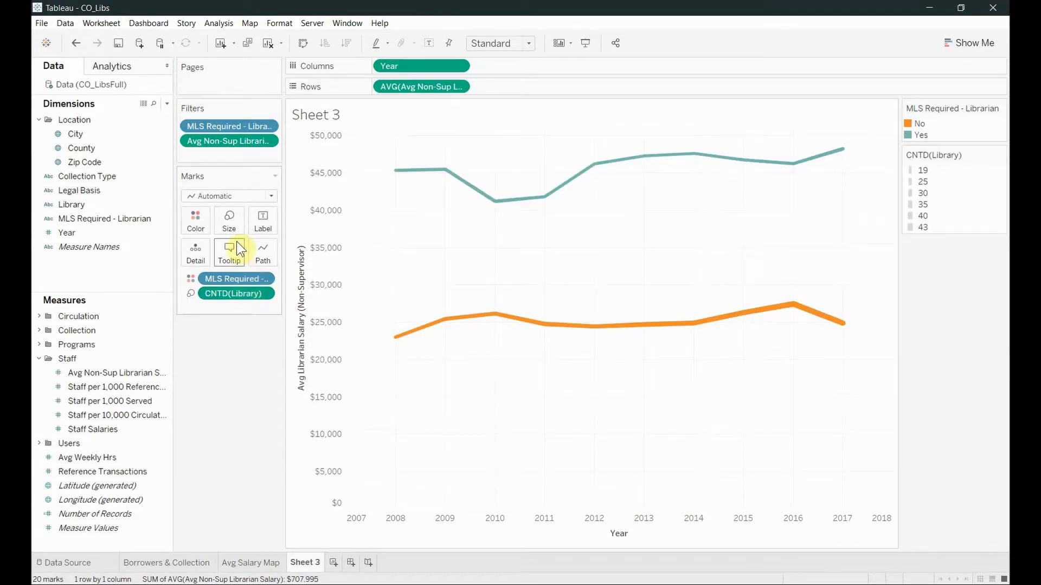
- Increase the overall thickness of the chart lines to about the midpoint of the size range
click(229, 223)
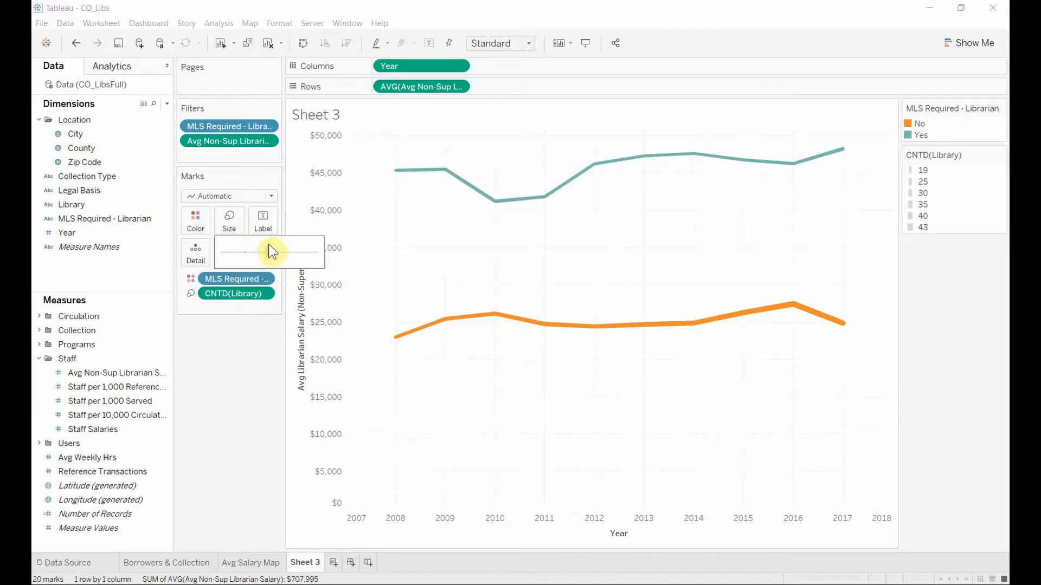
drag(269, 244, 269, 242)
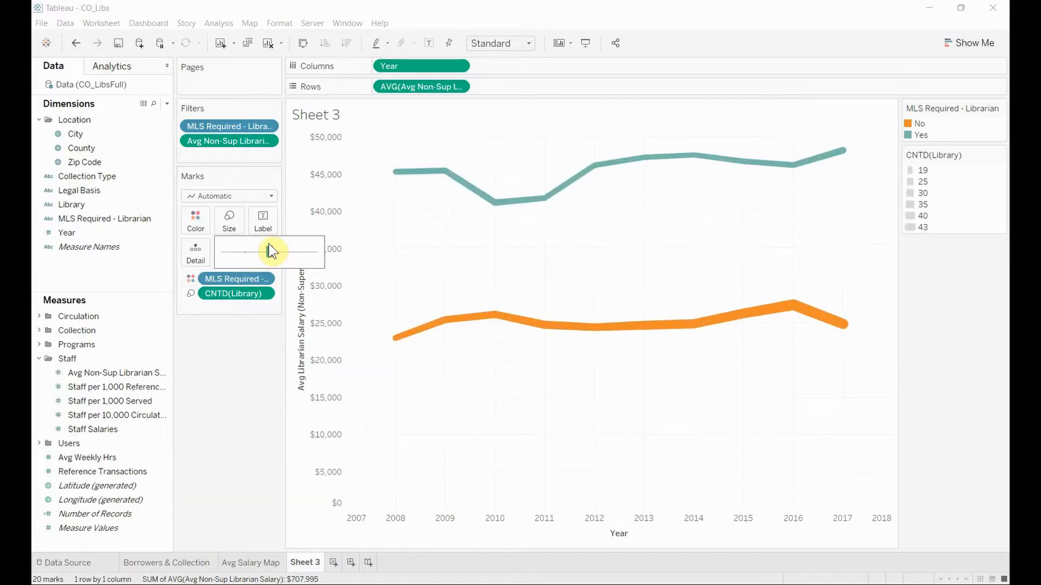
click(254, 341)
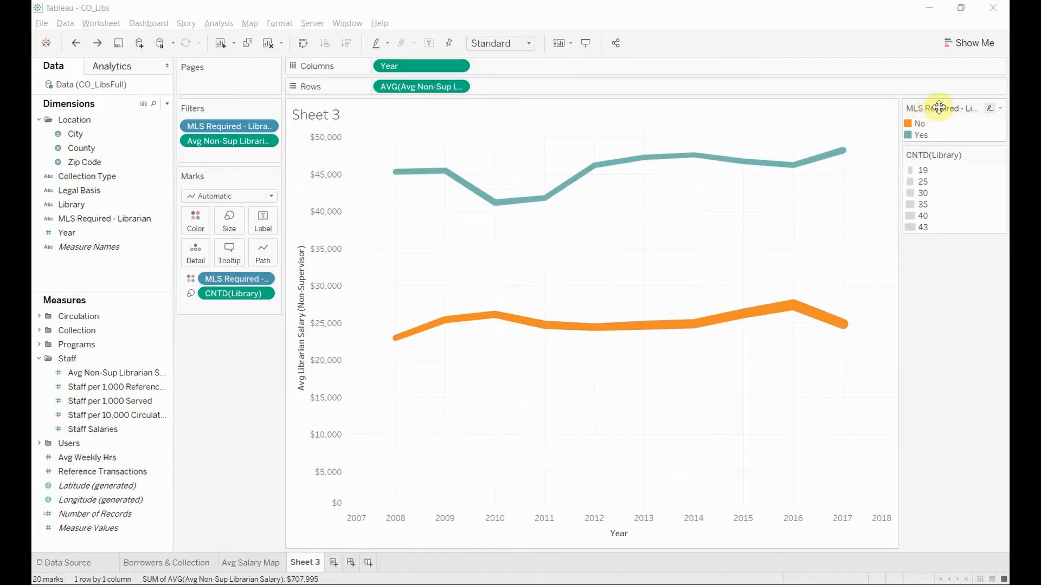
- Shorten the color legend's title to "MLS Required" and hide the CNTD(Library) size legend
click(1000, 108)
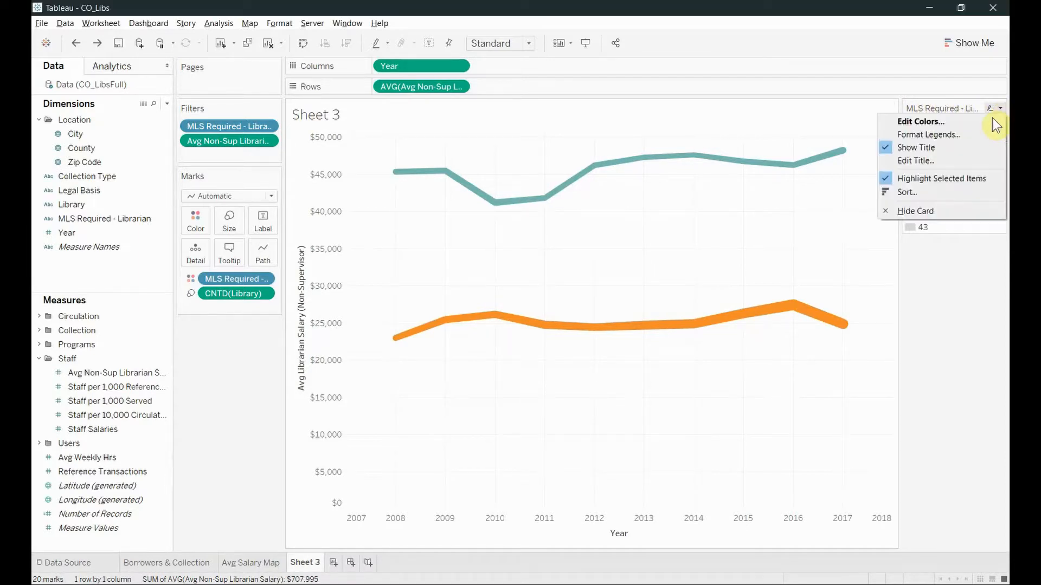
click(966, 158)
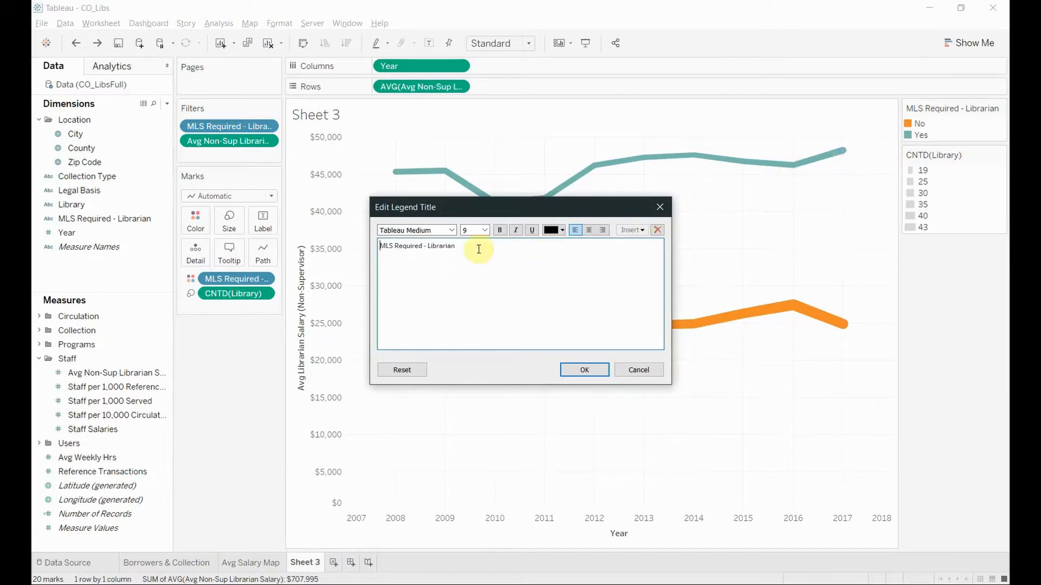
drag(455, 245, 424, 247)
key(BackSpace)
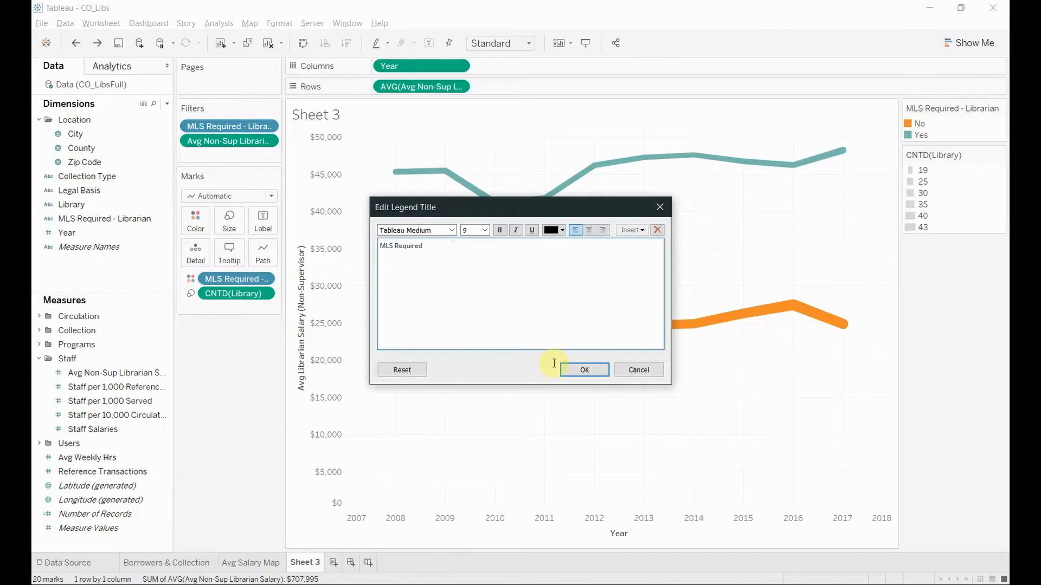
click(574, 374)
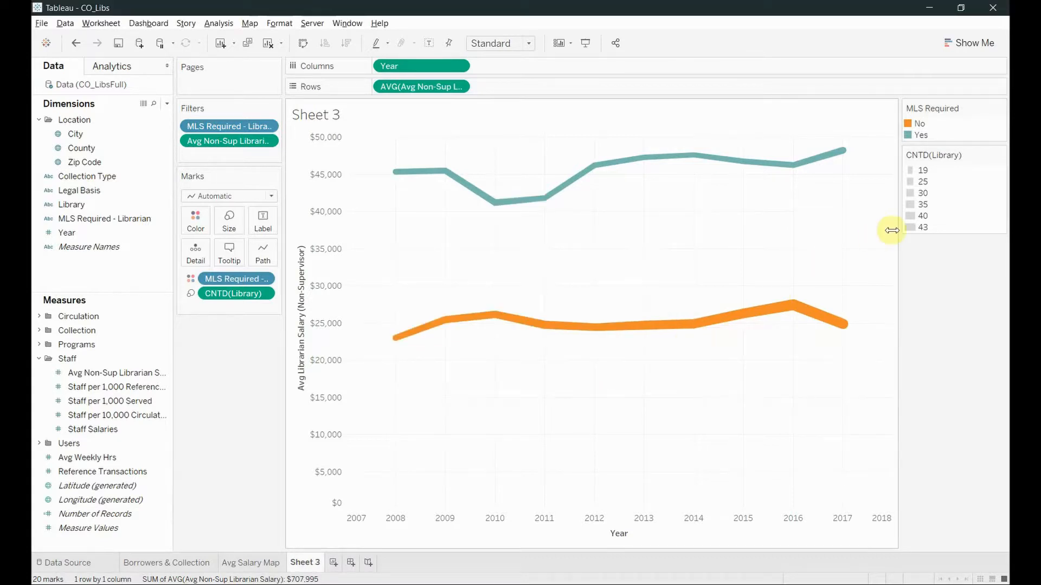
click(998, 158)
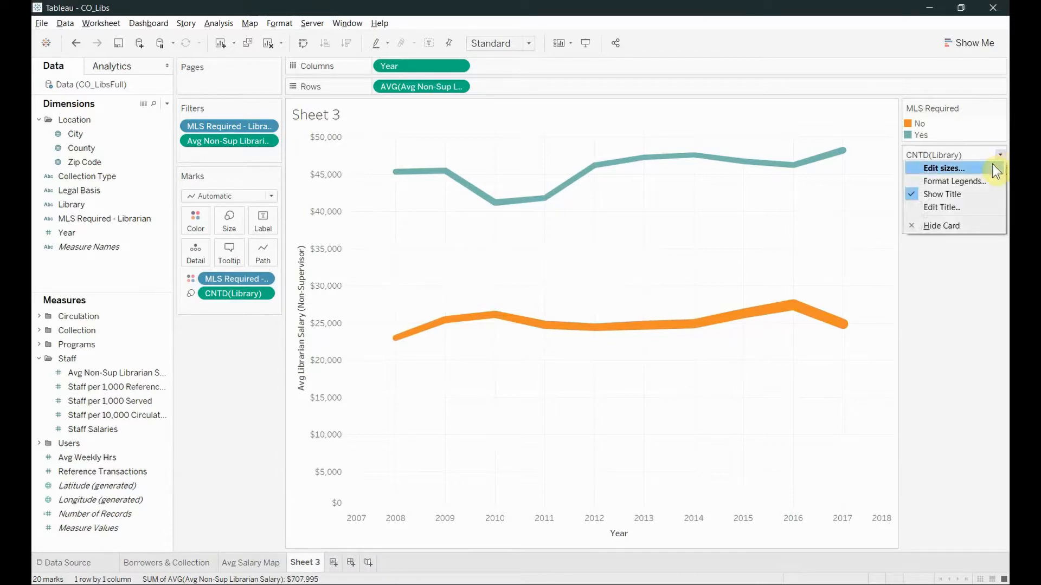
click(964, 225)
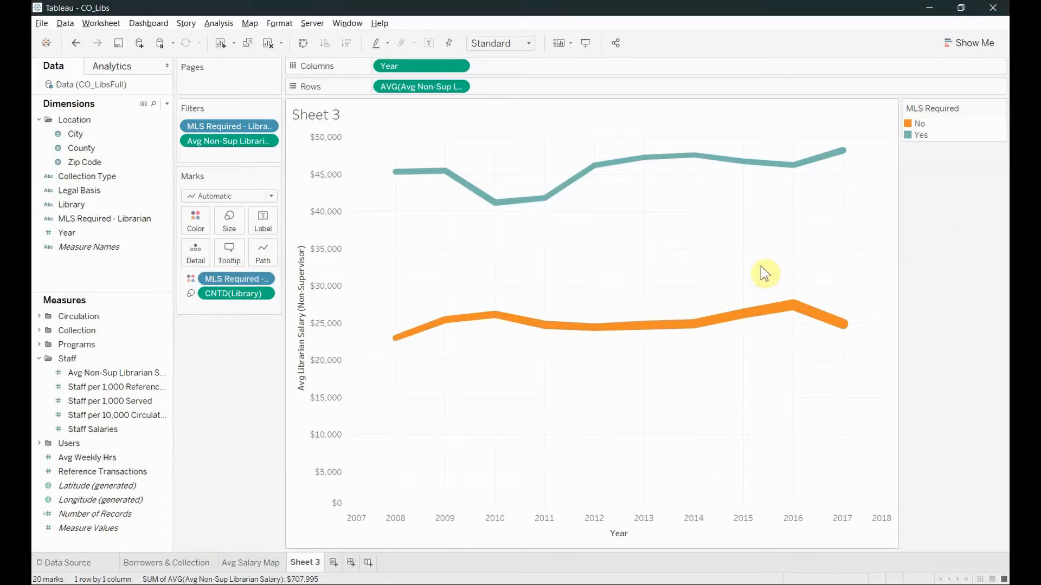
- Reword the first label in the line marks' tooltip to "MLS Required of Librarians:"
click(223, 259)
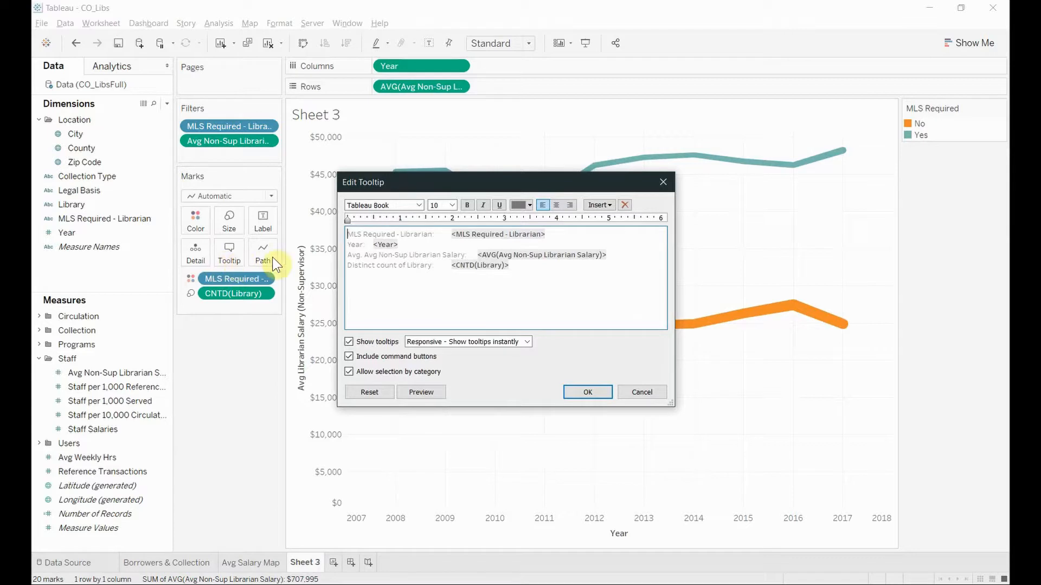
click(396, 236)
key(shift+Right)
text(of)
text(s)
- Move the tooltip's Year line to the end, below the distinct count of Library line, leaving no blank line behind
click(347, 241)
drag(353, 241, 413, 246)
key(ctrl+c)
key(BackSpace)
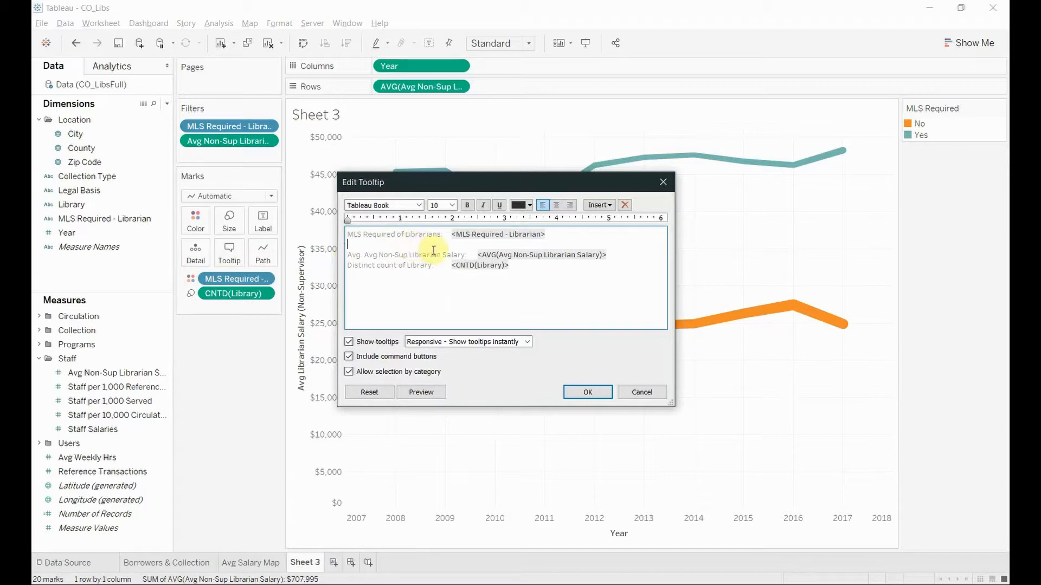
key(BackSpace)
click(513, 255)
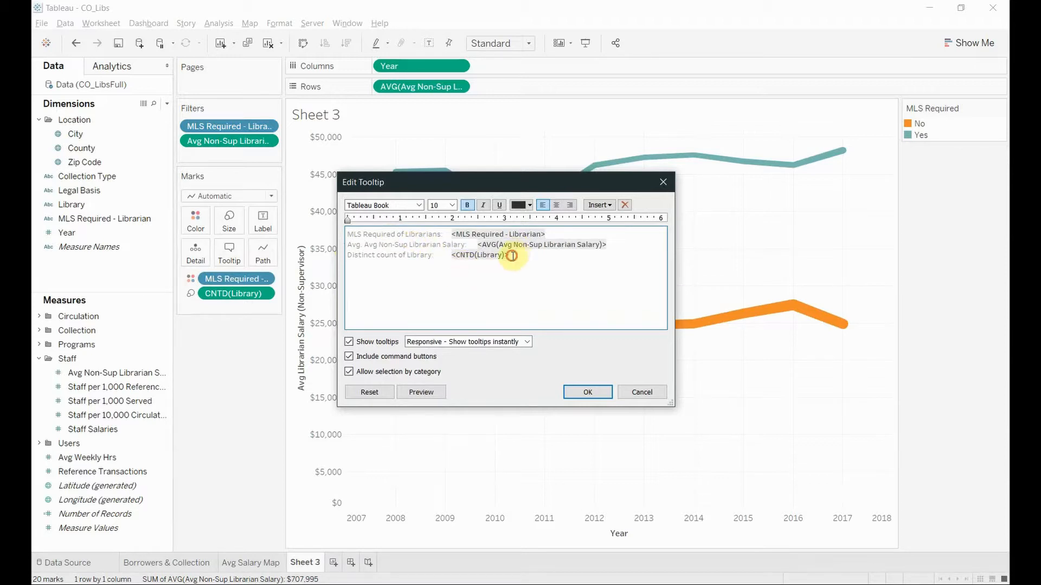
key(ctrl+v)
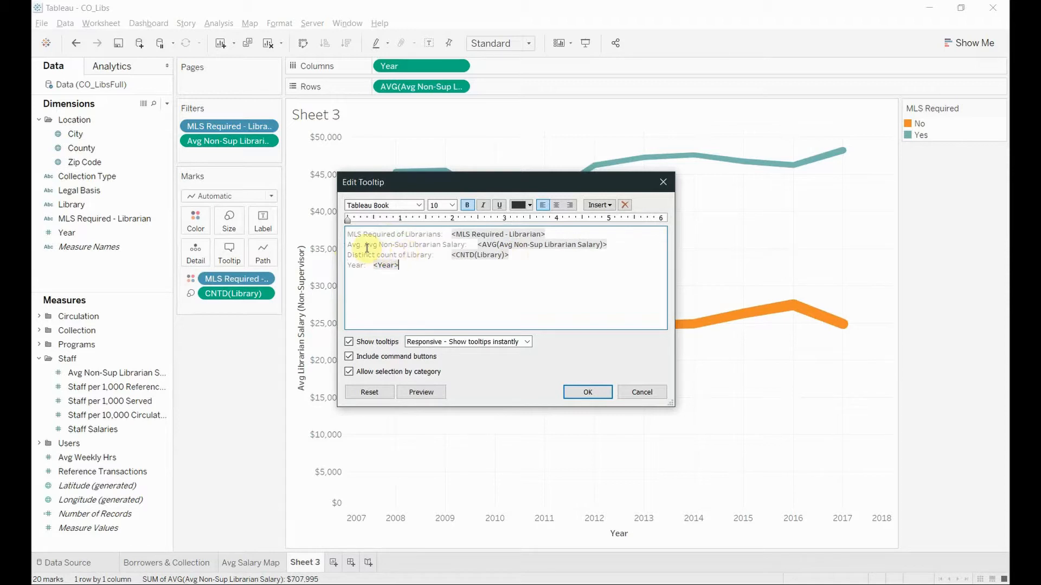
- Remove the duplicate "Avg." from the tooltip's salary label, relabel the distinct count line "# of Libraries:", and apply the tooltip
drag(362, 249, 346, 248)
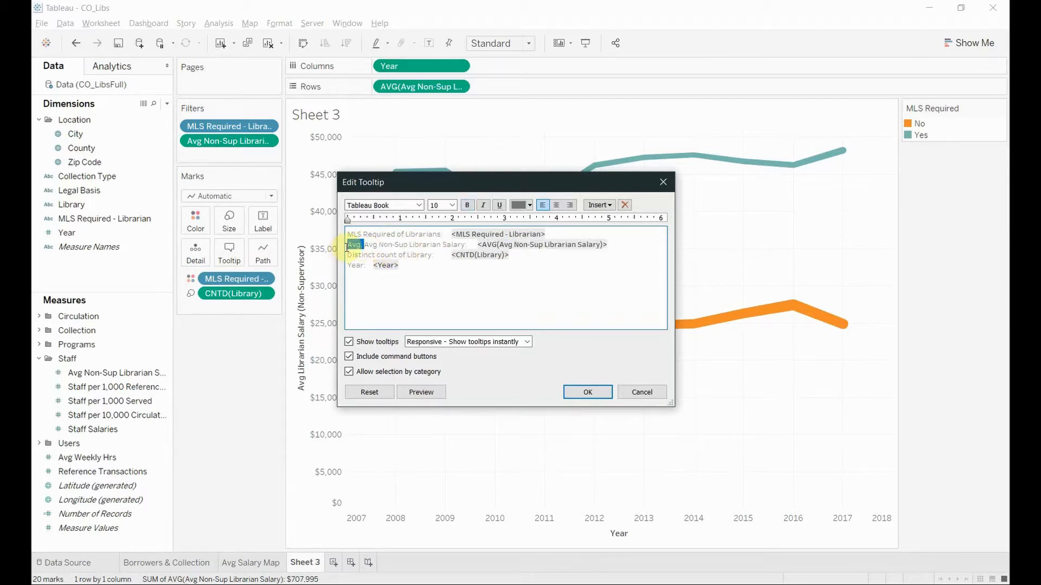
key(Delete)
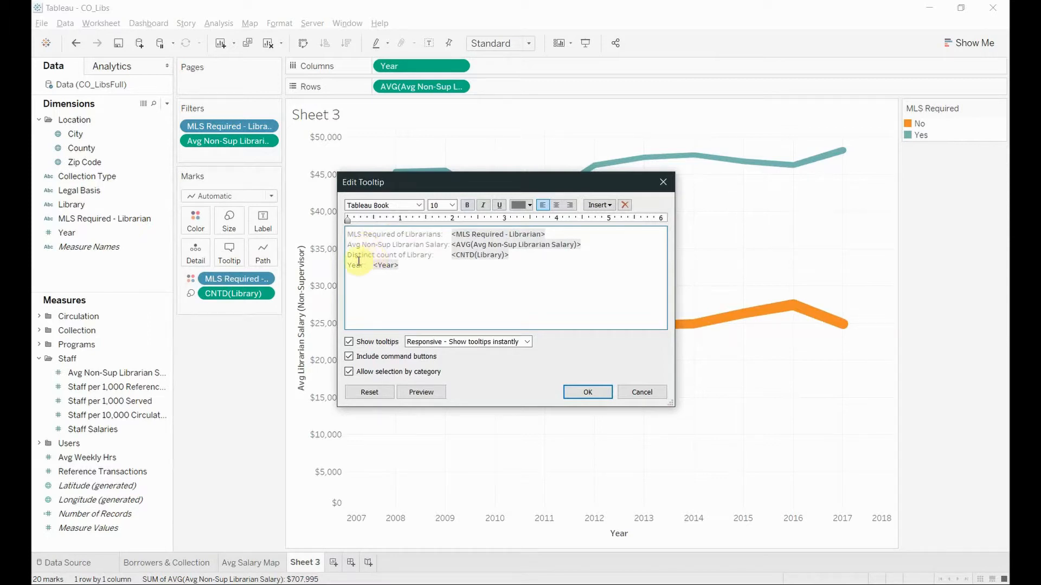
drag(348, 256, 432, 255)
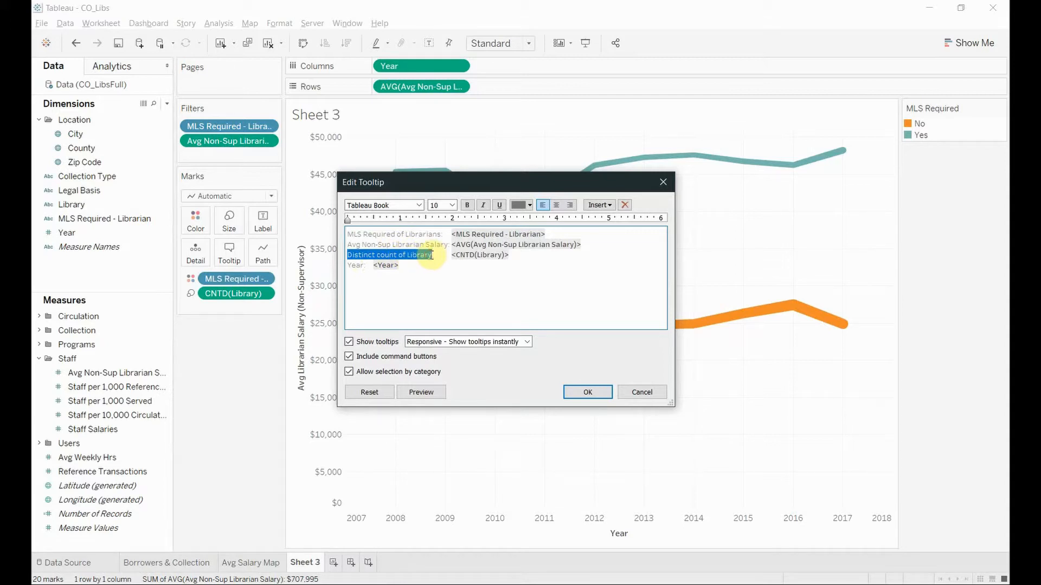
text(# of Libraries:)
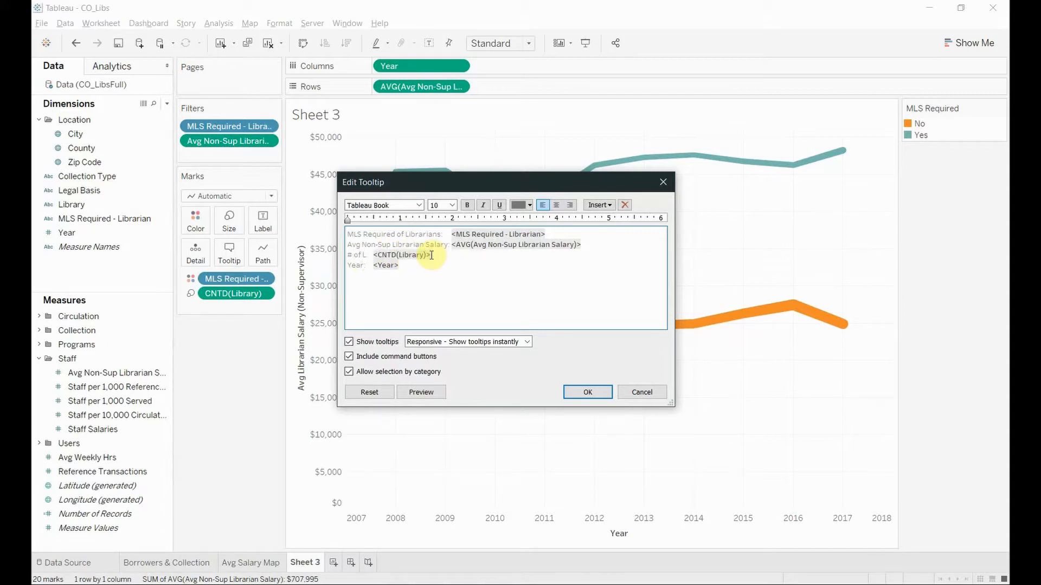
click(581, 395)
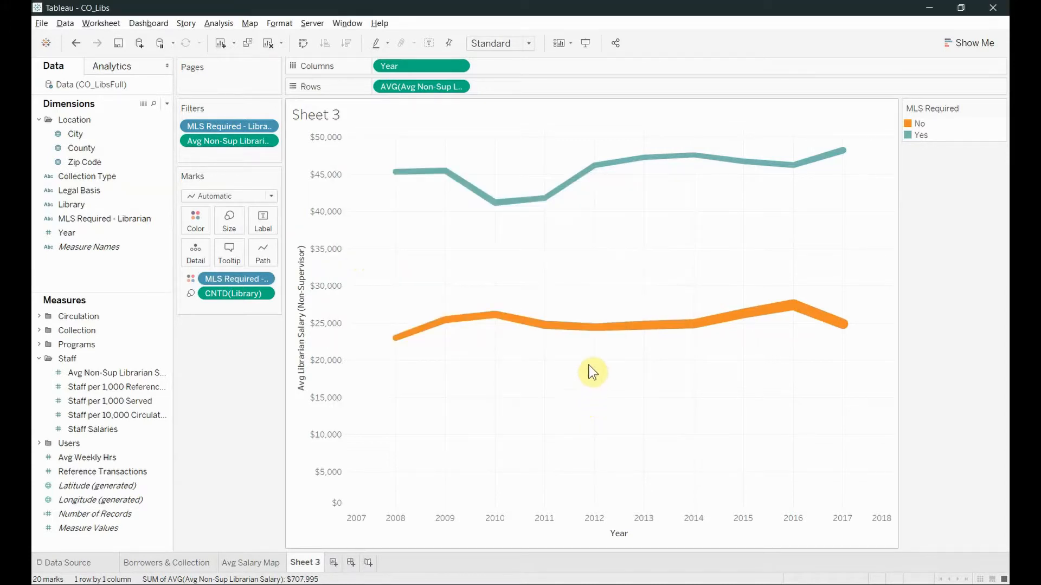
- Set the Year axis to a fixed range starting at 2008 and ending at 2017
mouse_move(587, 338)
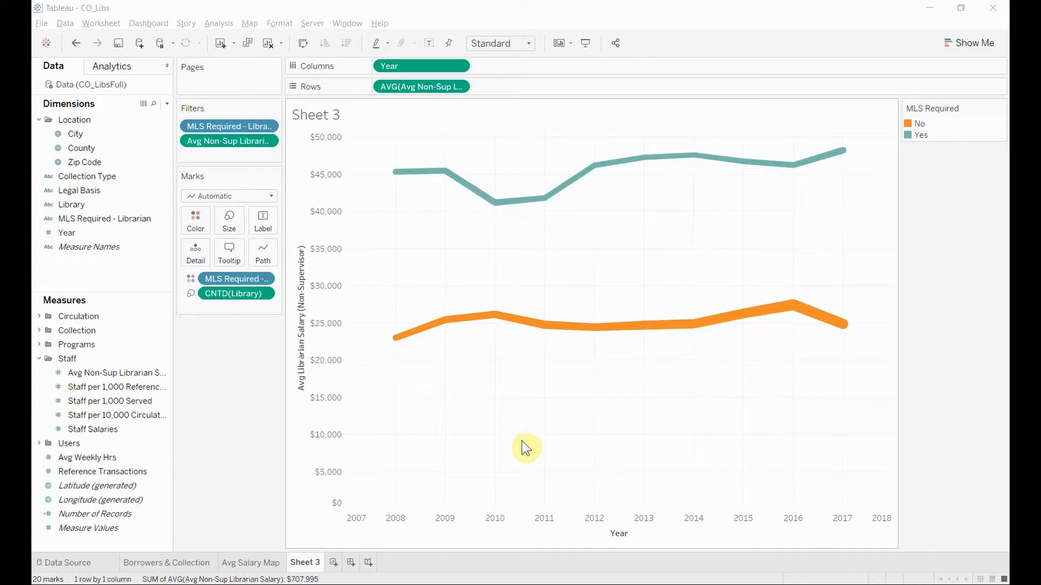
right_click(544, 535)
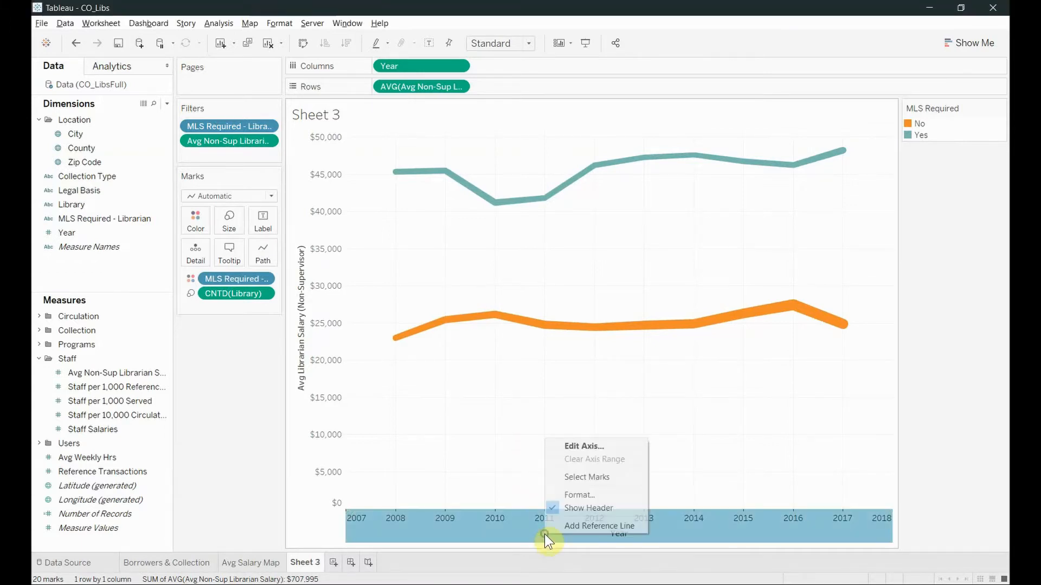
click(590, 447)
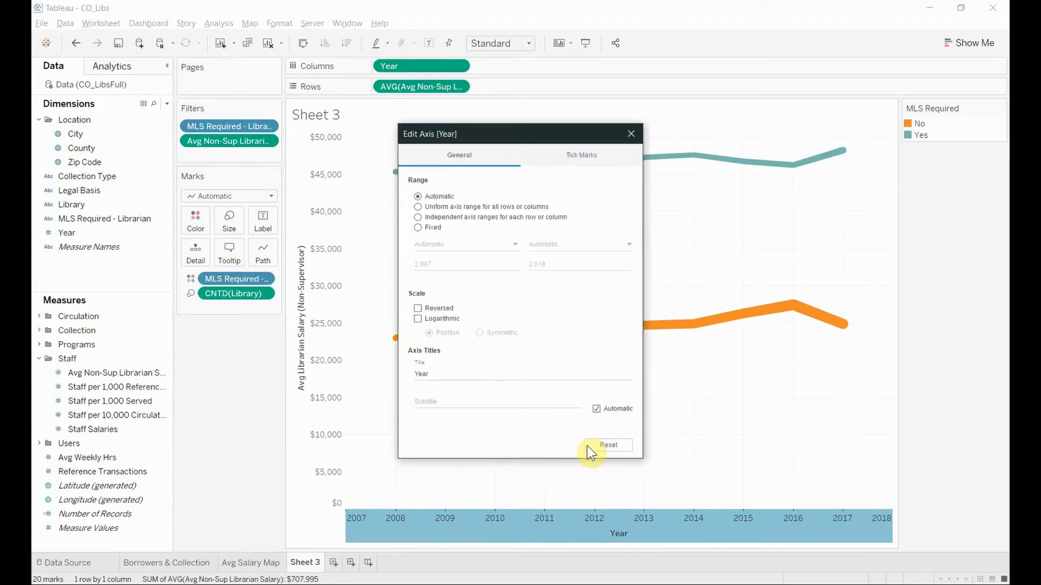
click(417, 228)
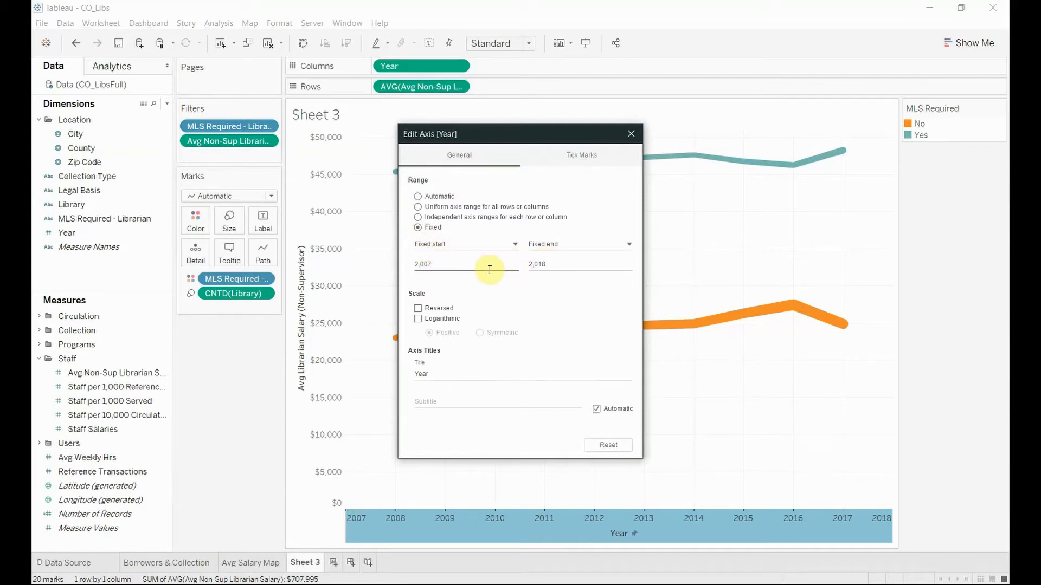
double_click(472, 271)
drag(472, 271, 458, 269)
text(2008)
key(Tab)
text(201)
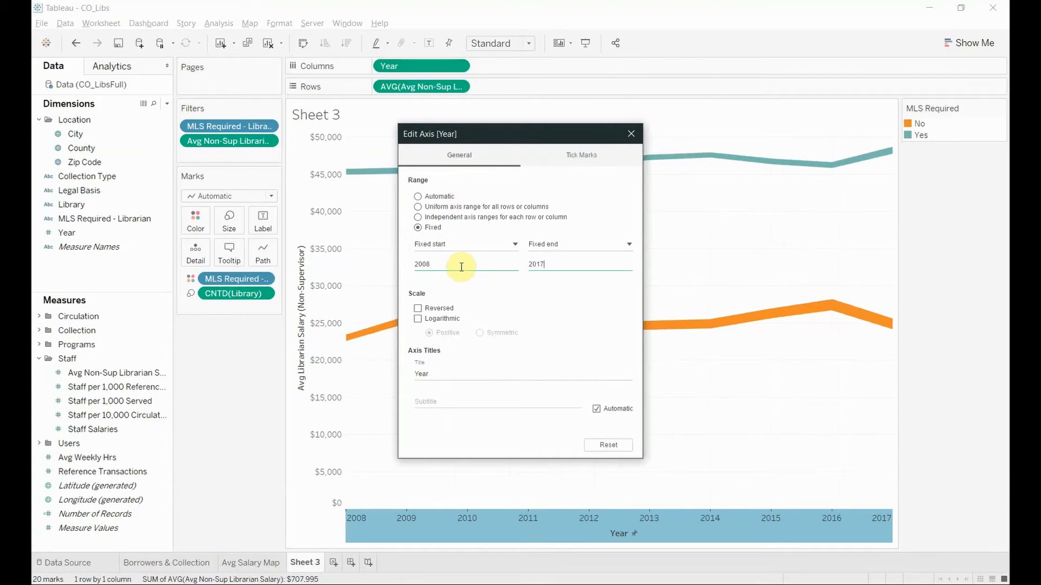
click(631, 134)
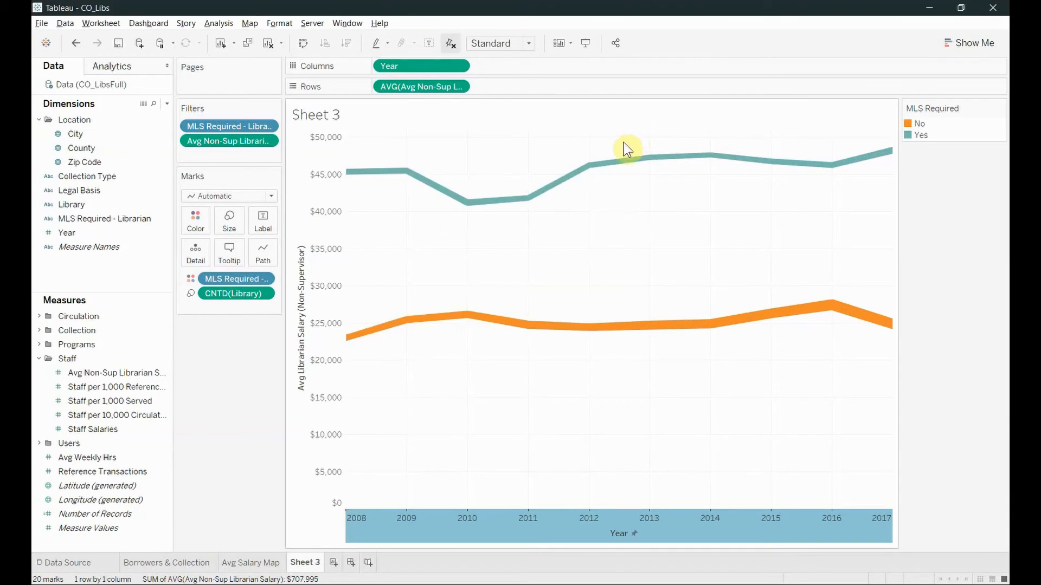
- Rename the Sheet 3 worksheet as "MLS Req"
right_click(310, 563)
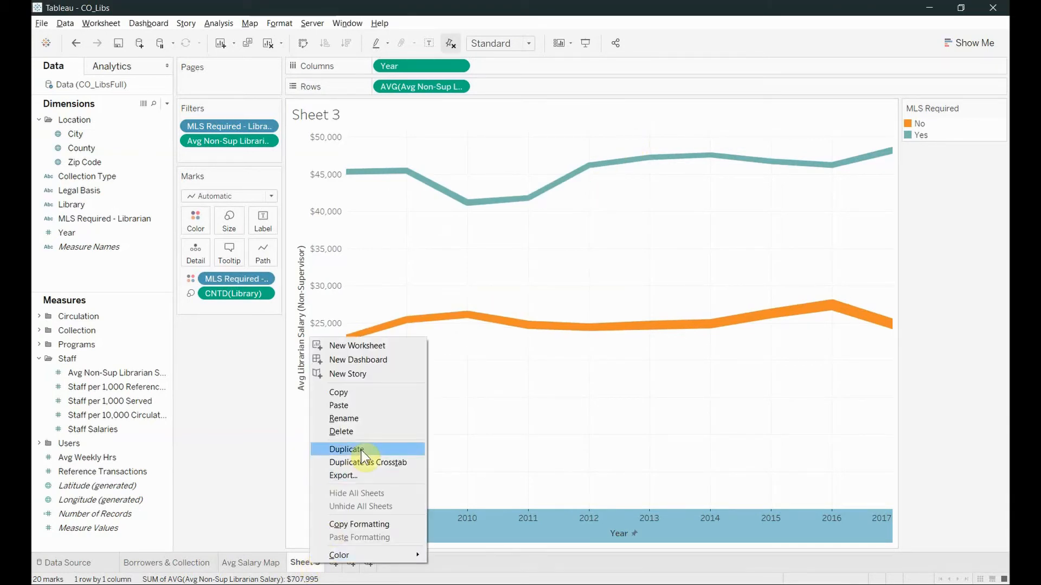
click(362, 420)
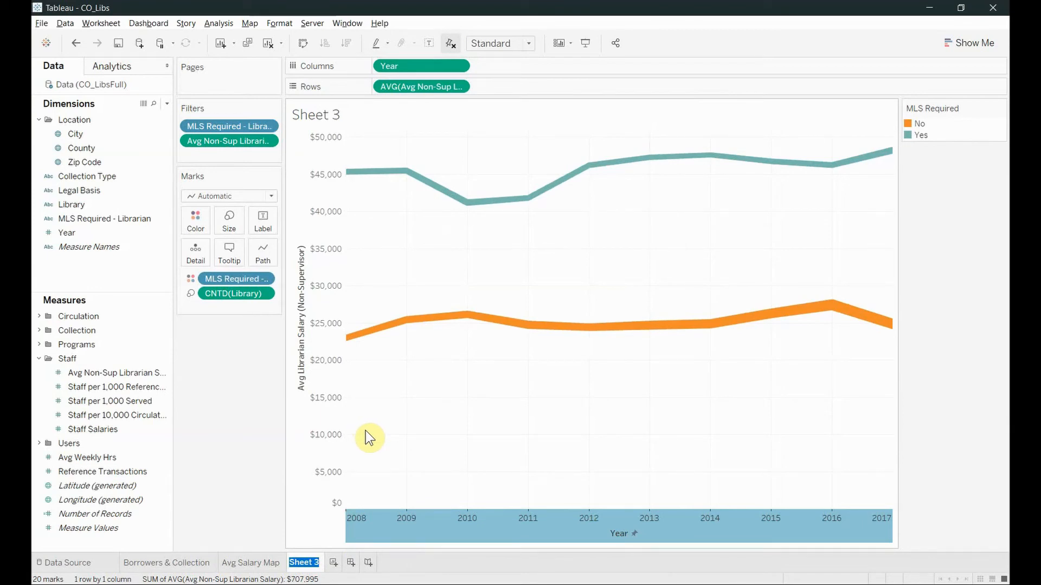
text(MLS Req)
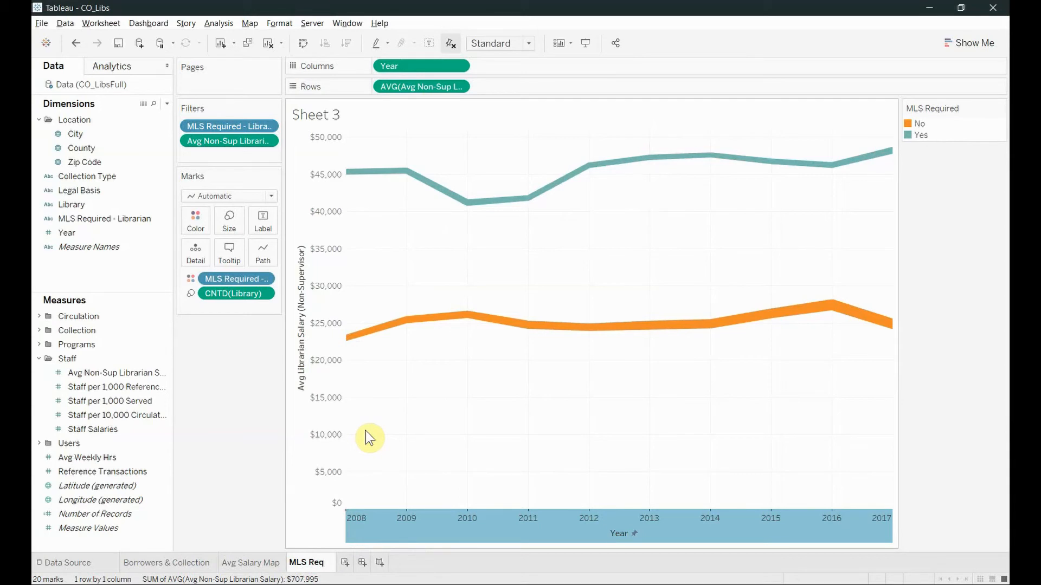
key(Return)
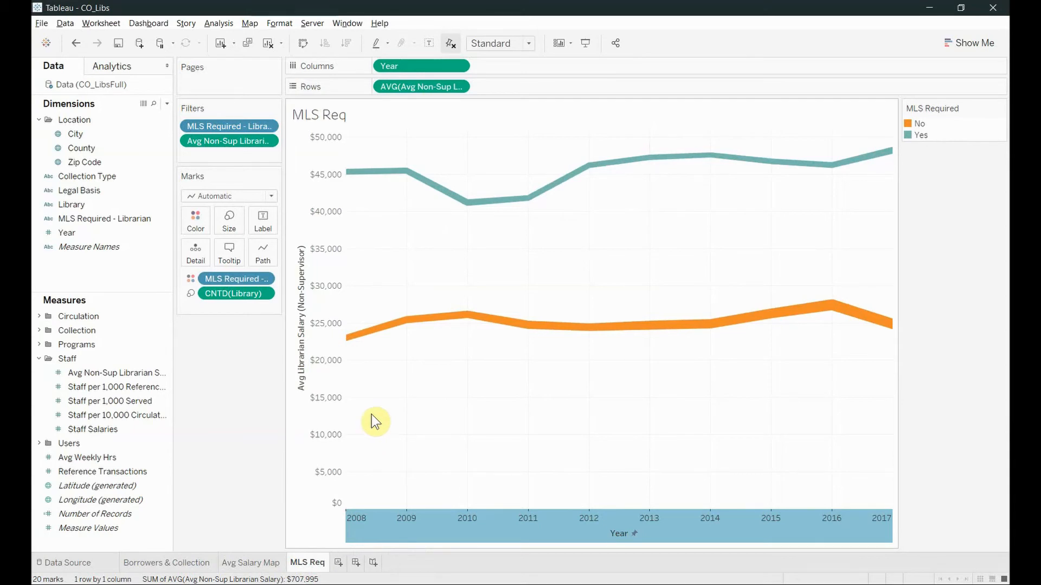
- Replace the chart title with "CO Public Libaries by MLS Status: Salary & Year" and make it bold
right_click(361, 124)
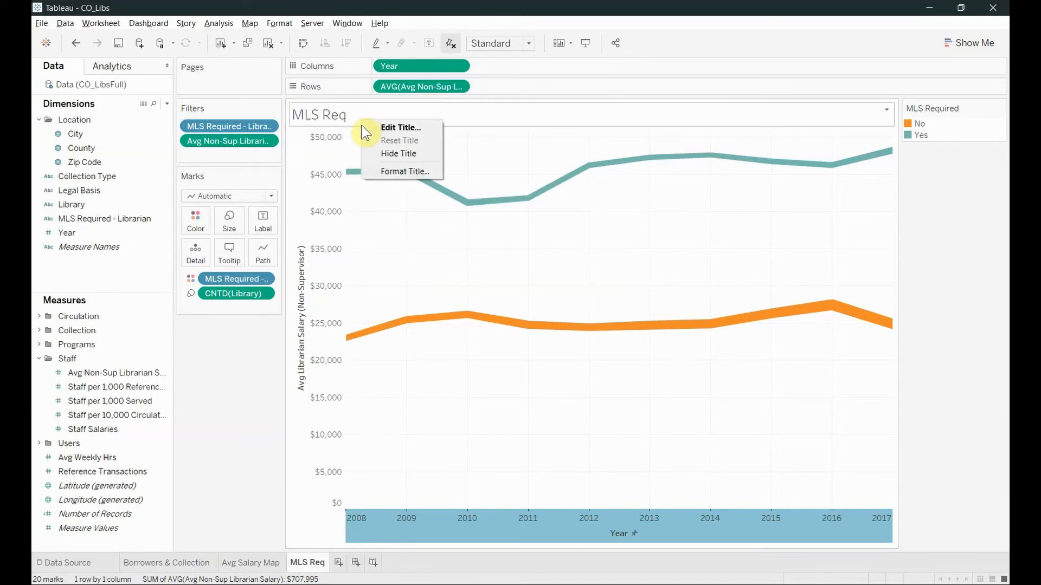
click(368, 130)
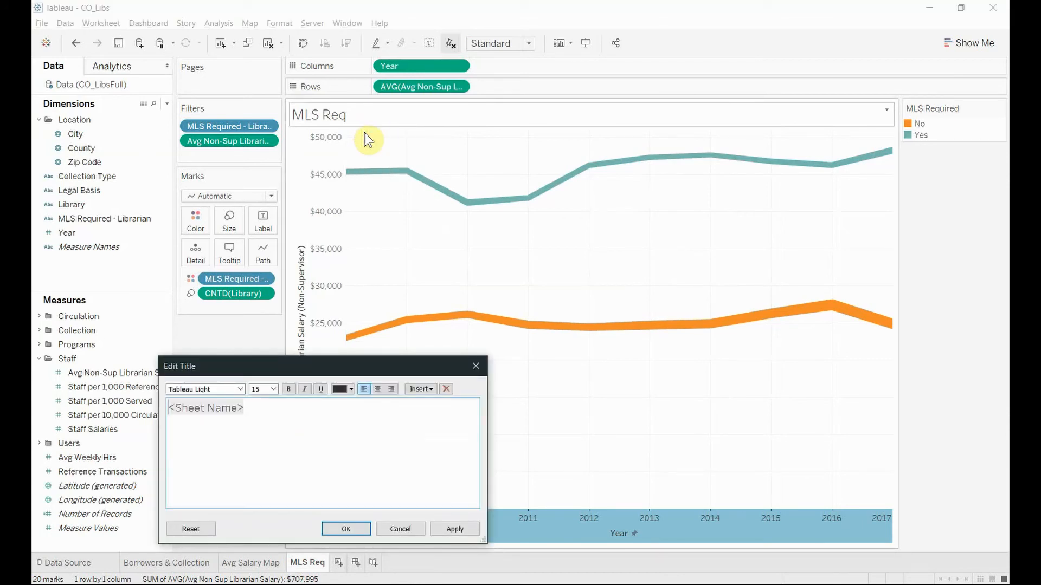
key(ctrl+a)
text(CO P)
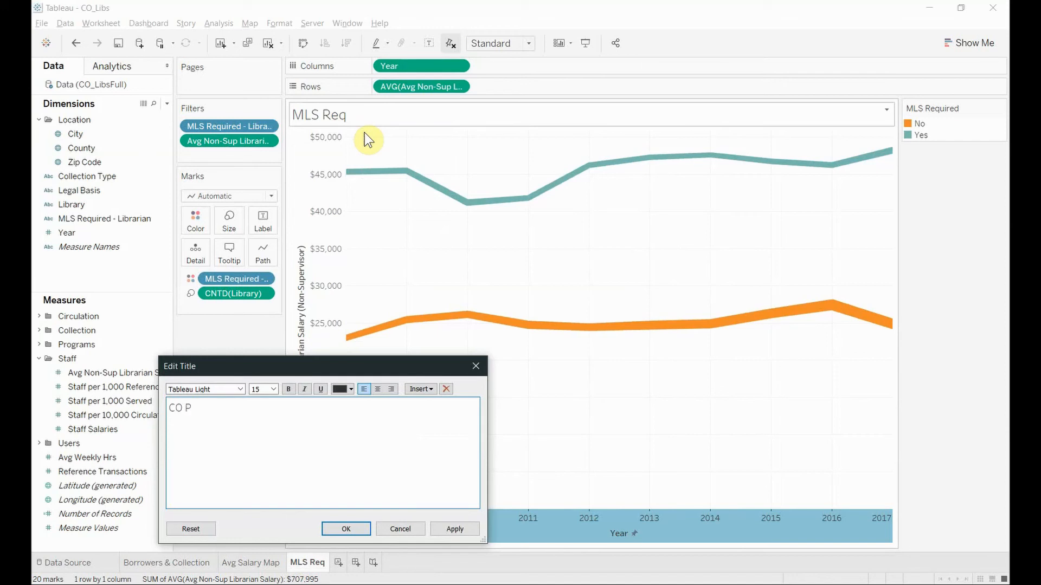
text(ublic Libraries by MLS )
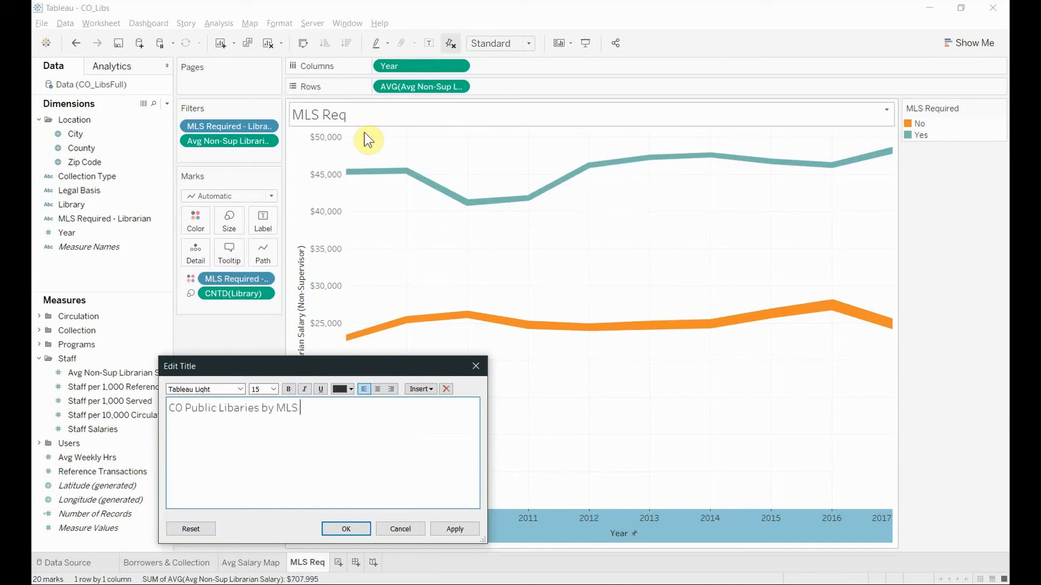
text(Status: Salary & Year)
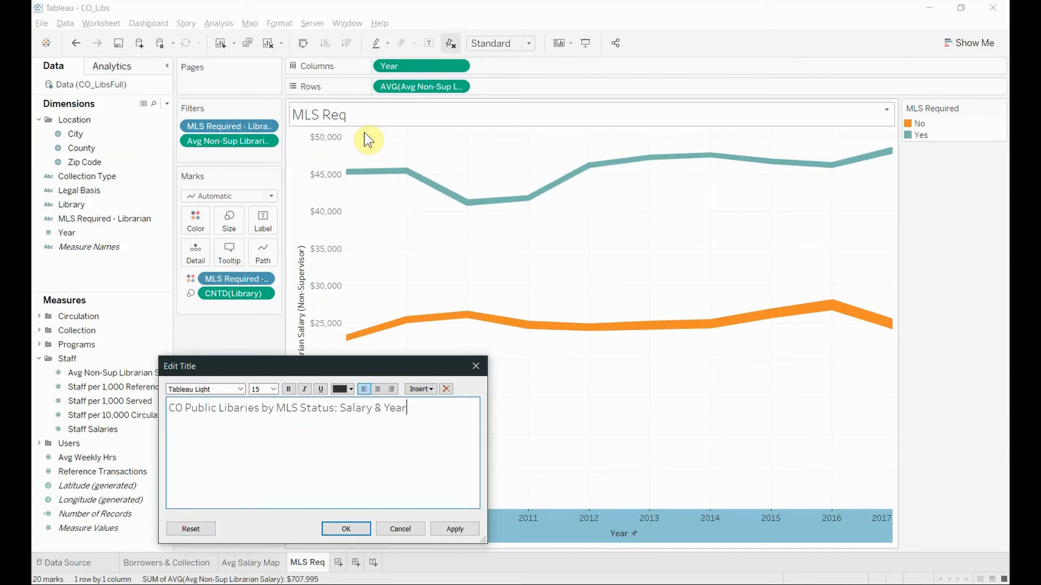
key(ctrl+a)
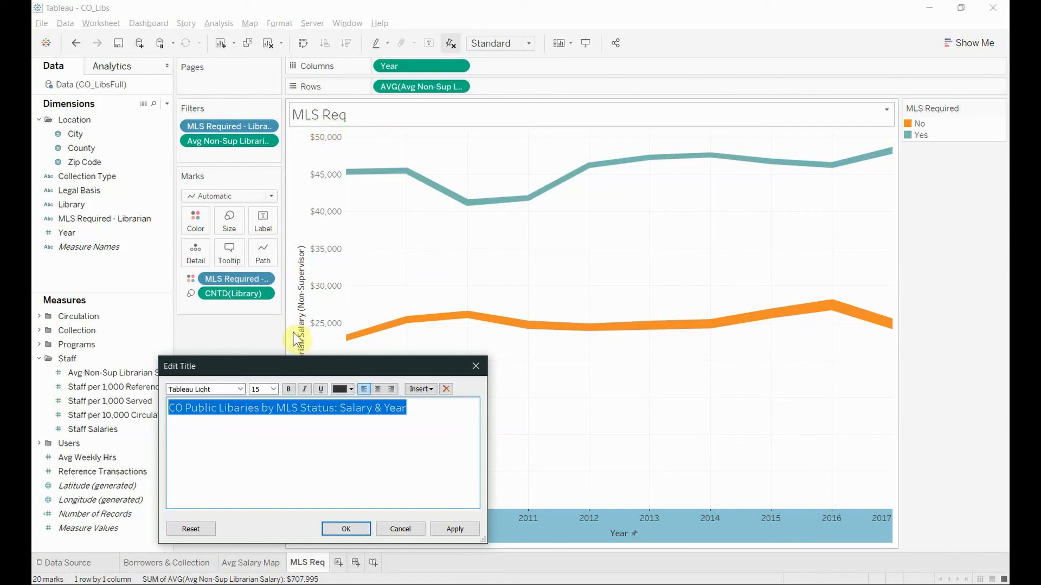
click(290, 390)
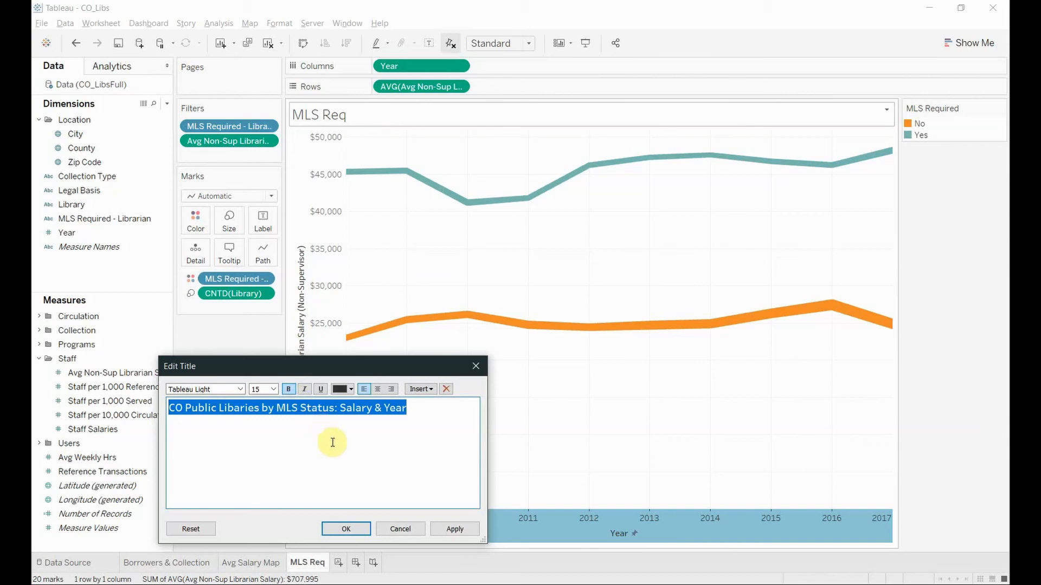
click(348, 530)
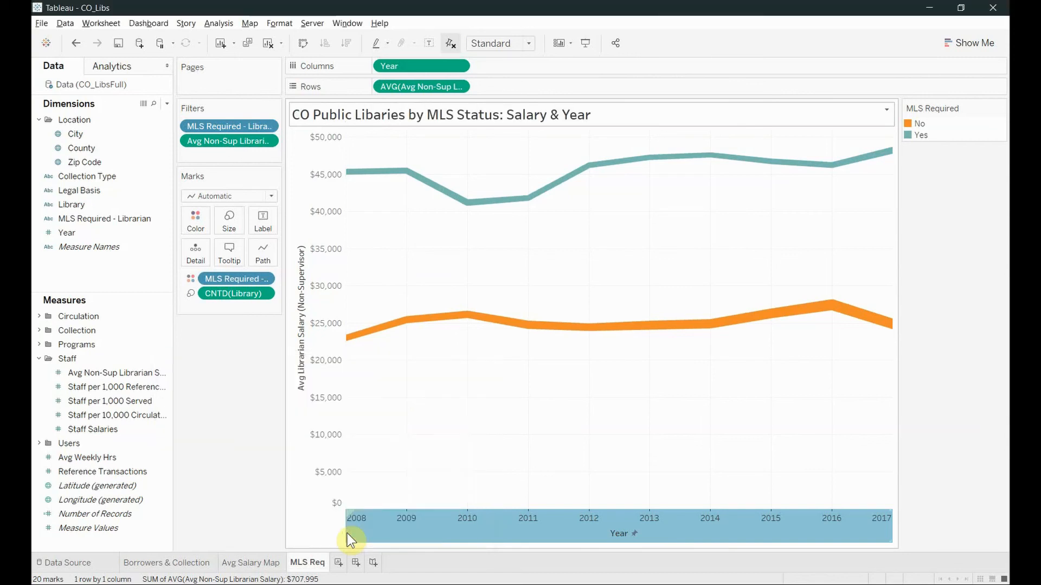
- Save the workbook
click(42, 24)
click(54, 83)
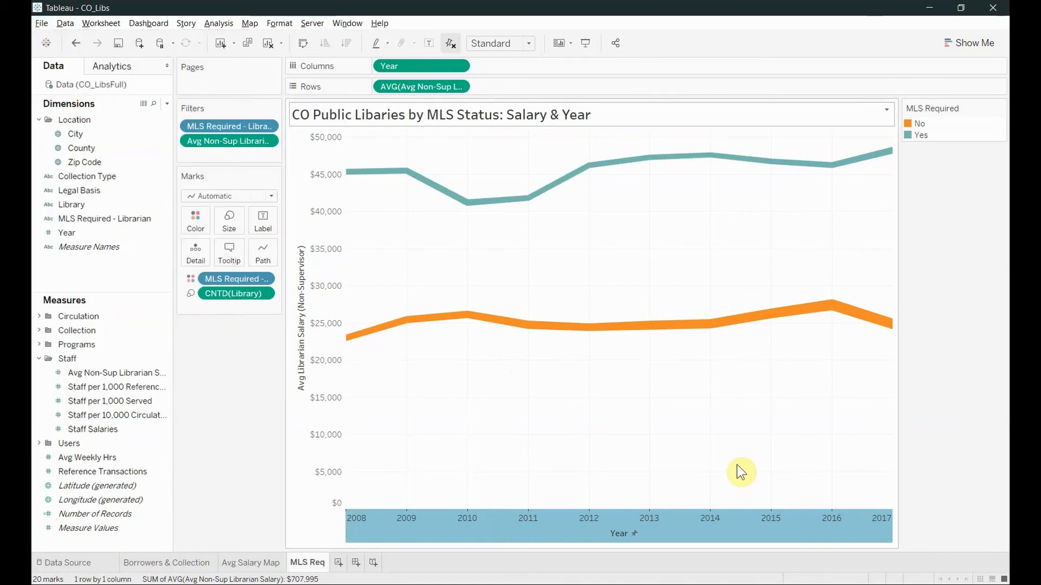